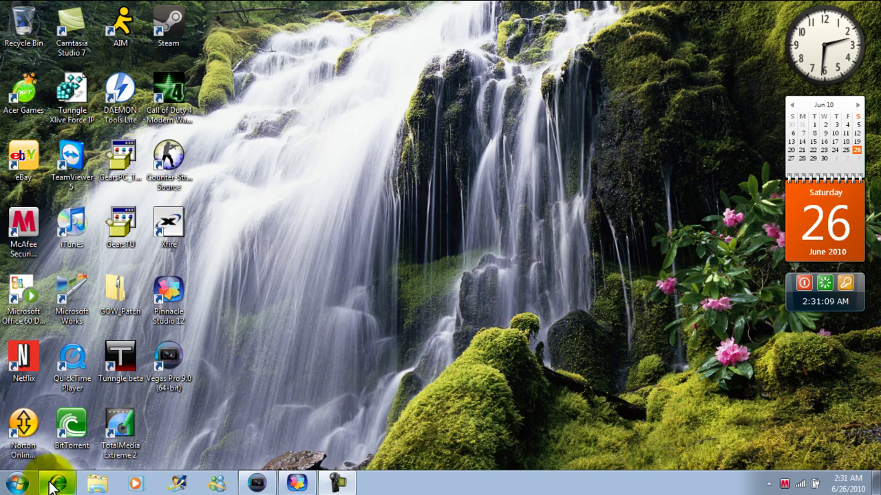
# Step: Bring up Pinnacle Studio's My Movie 1 capture screen and toggle the video input adjustment panel
pyautogui.moveTo(59, 481)
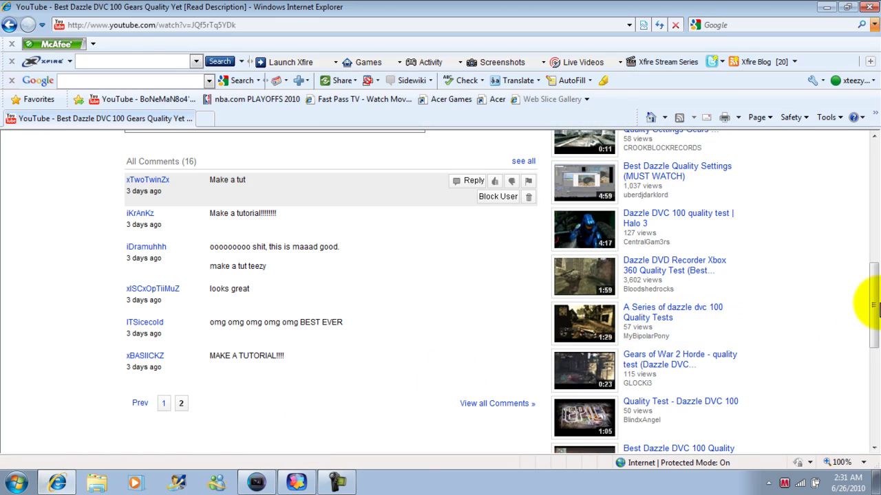
pyautogui.moveTo(875, 309)
pyautogui.mouseDown()
pyautogui.moveTo(865, 220)
pyautogui.moveTo(865, 305)
pyautogui.mouseUp()
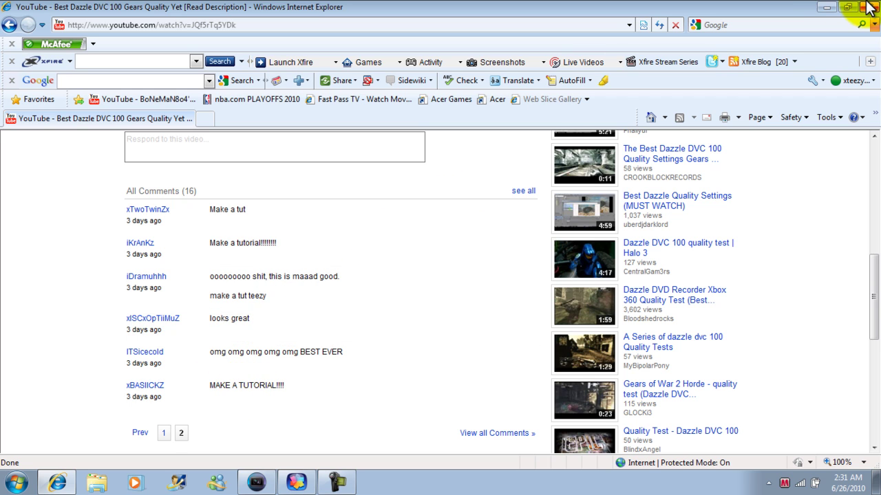
pyautogui.click(826, 8)
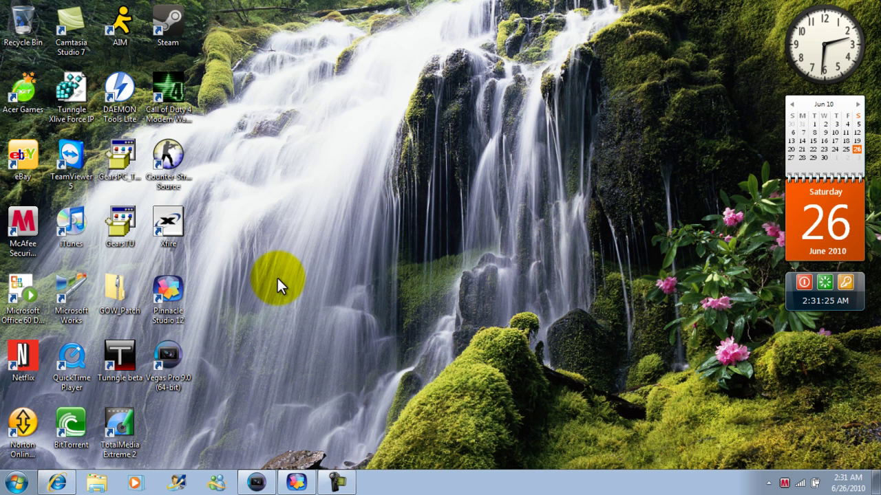
pyautogui.click(296, 481)
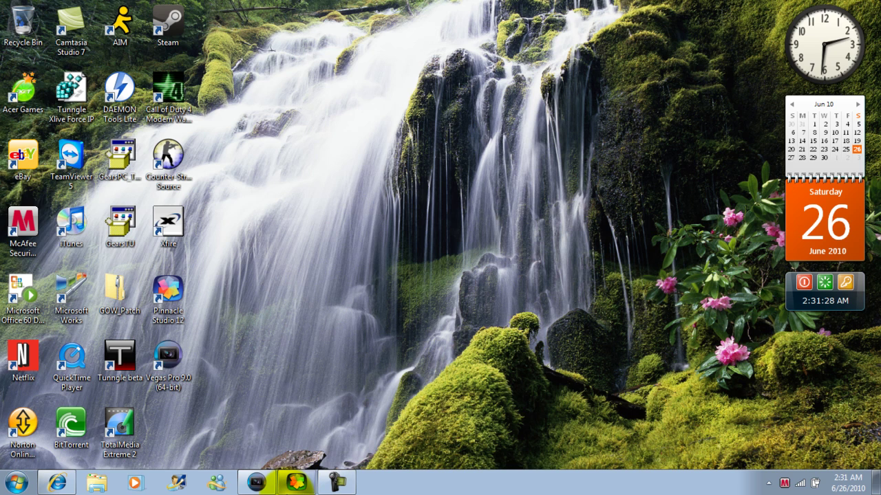
pyautogui.click(294, 482)
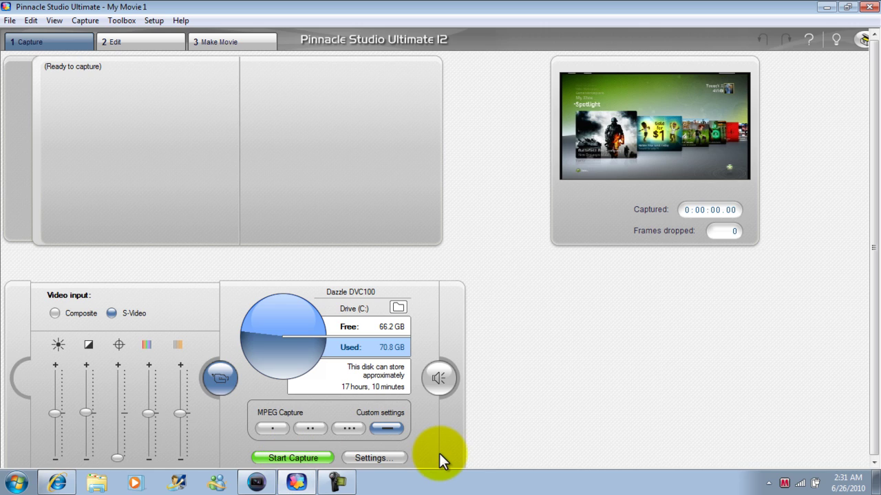
pyautogui.click(211, 390)
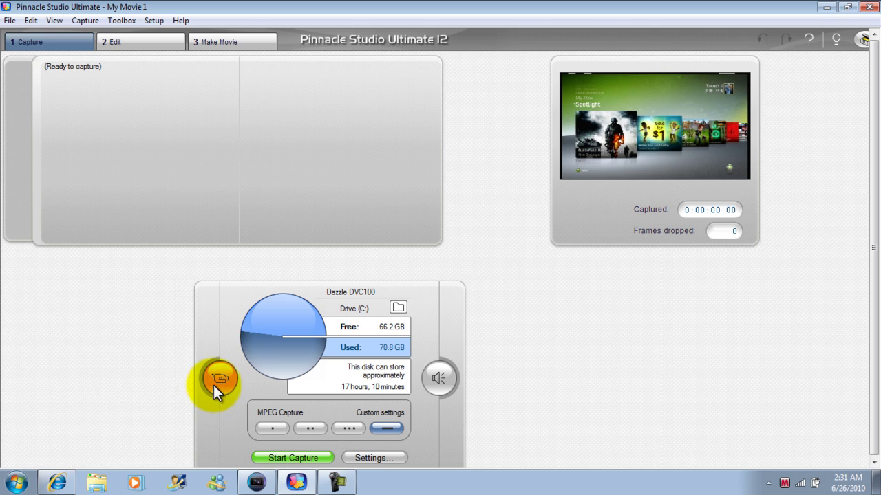
pyautogui.click(214, 386)
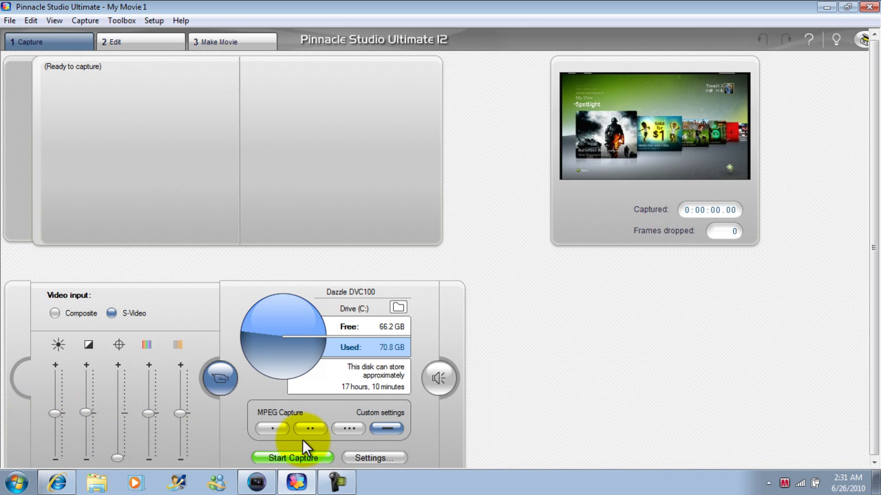
# Step: Confirm Dazzle DVC100 for video and audio and NTSC on the Capture source settings
pyautogui.click(380, 456)
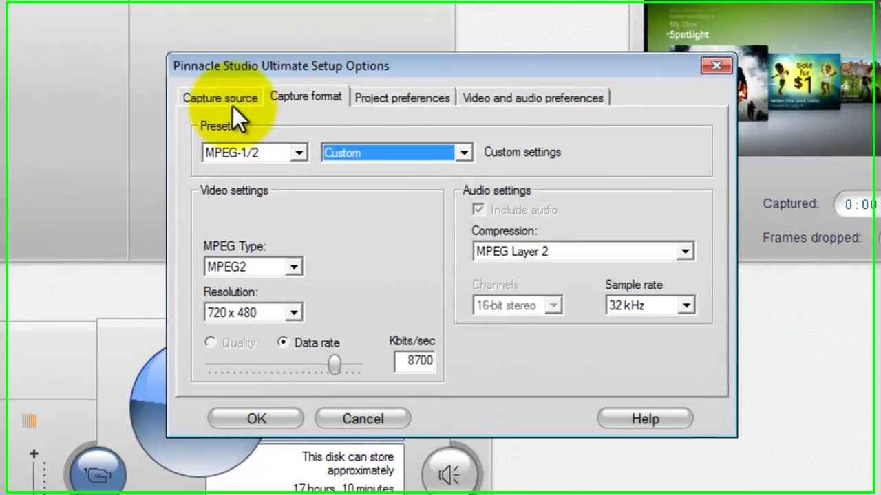
pyautogui.click(284, 135)
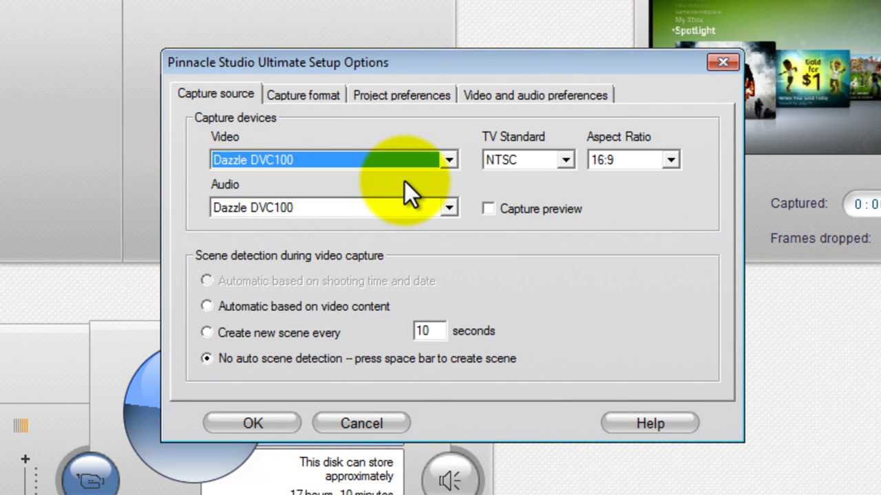
pyautogui.click(440, 163)
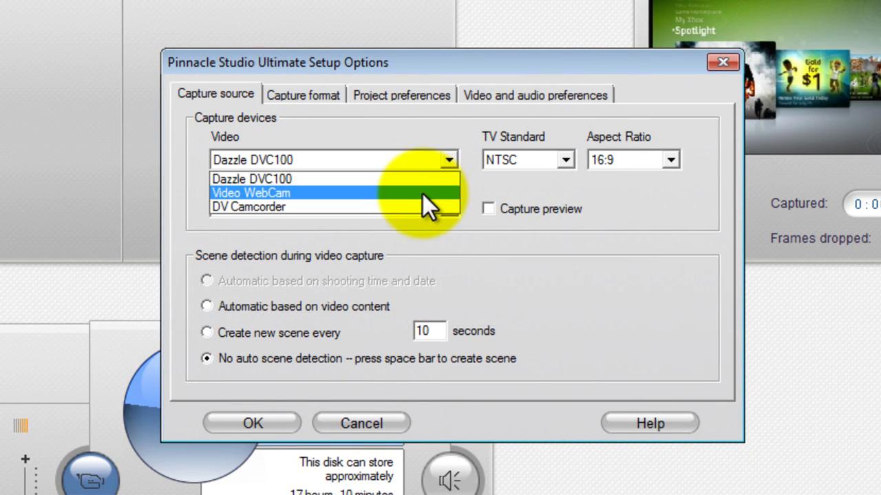
pyautogui.click(426, 175)
pyautogui.click(437, 215)
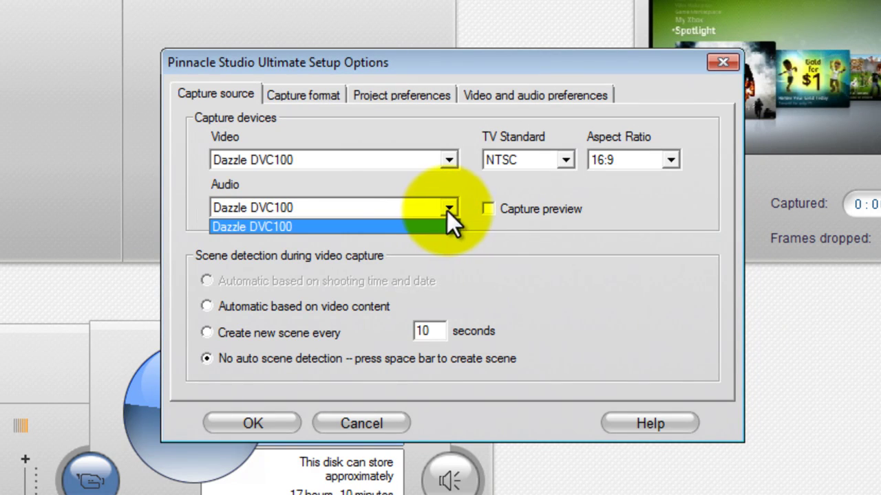
pyautogui.click(415, 230)
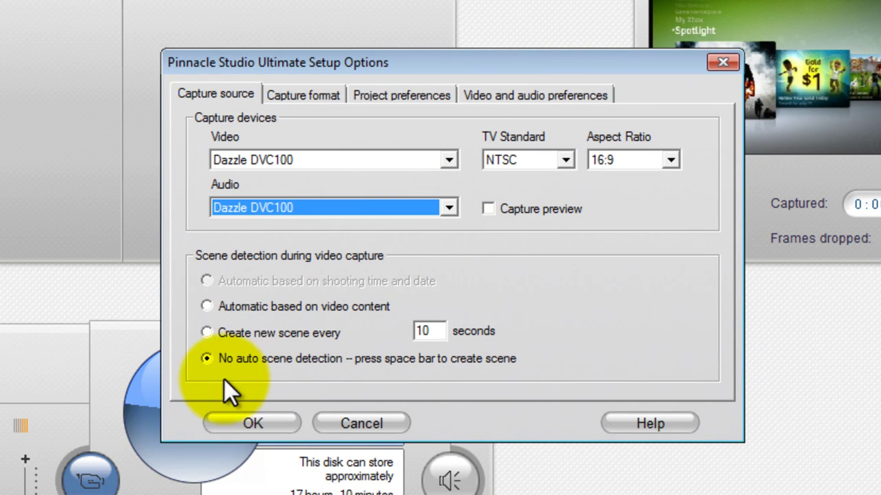
pyautogui.click(567, 163)
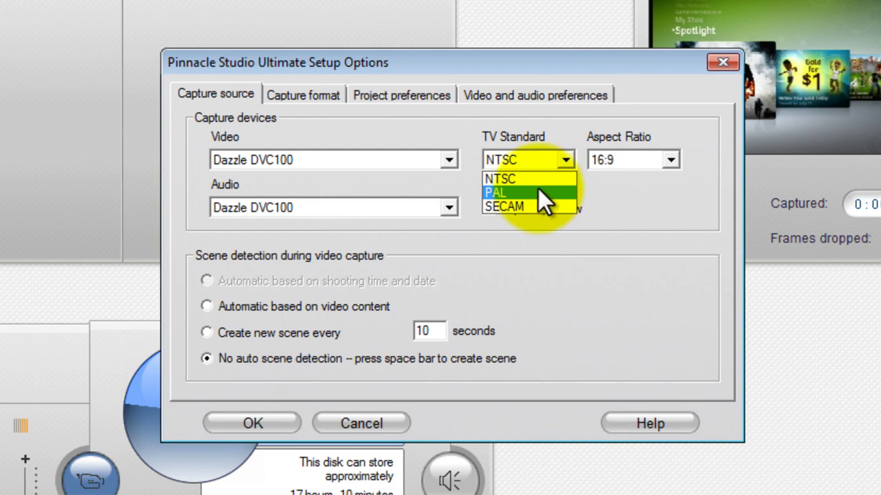
pyautogui.click(538, 181)
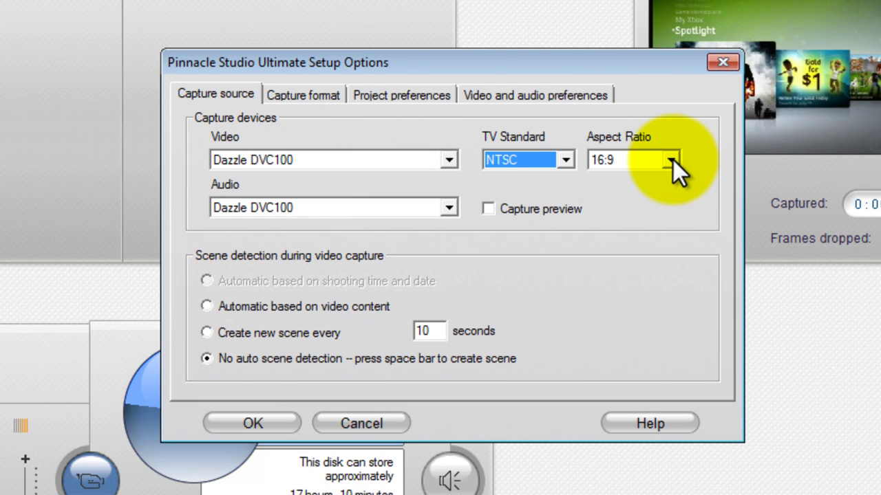
pyautogui.click(490, 211)
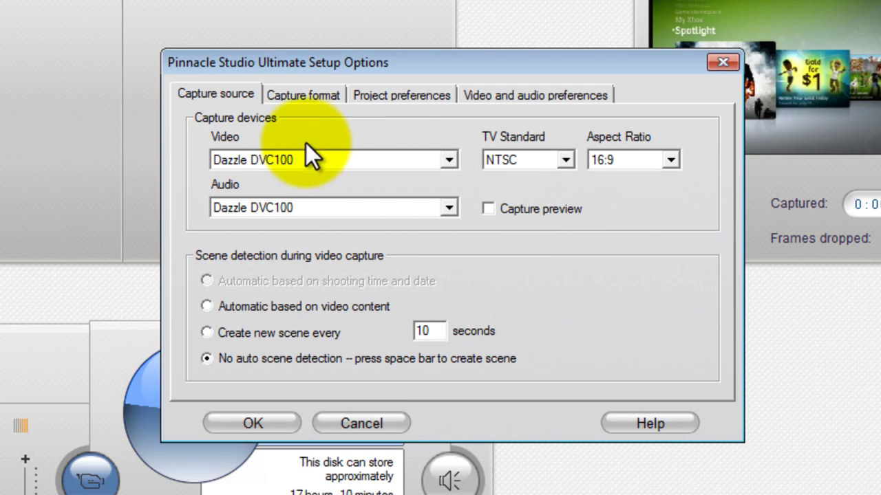
# Step: Keep the capture format at MPEG-1/2, Custom quality, MPEG2, 720 x 480
pyautogui.click(300, 93)
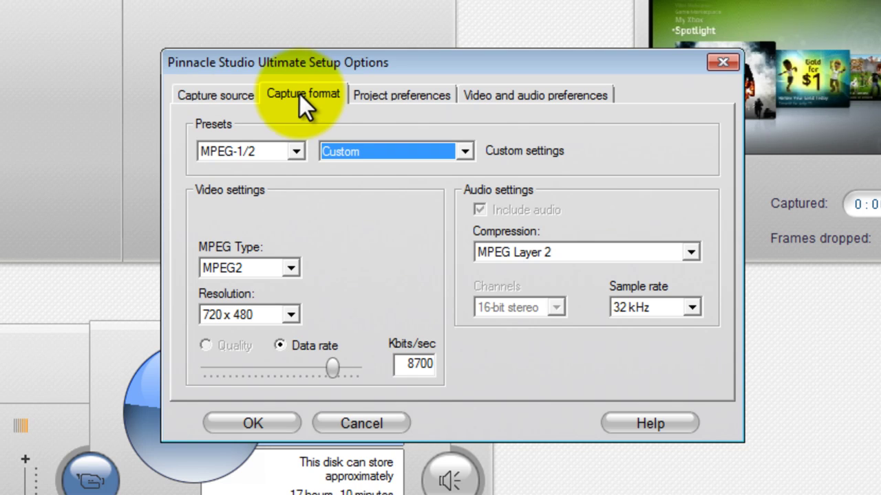
pyautogui.click(294, 152)
pyautogui.click(270, 186)
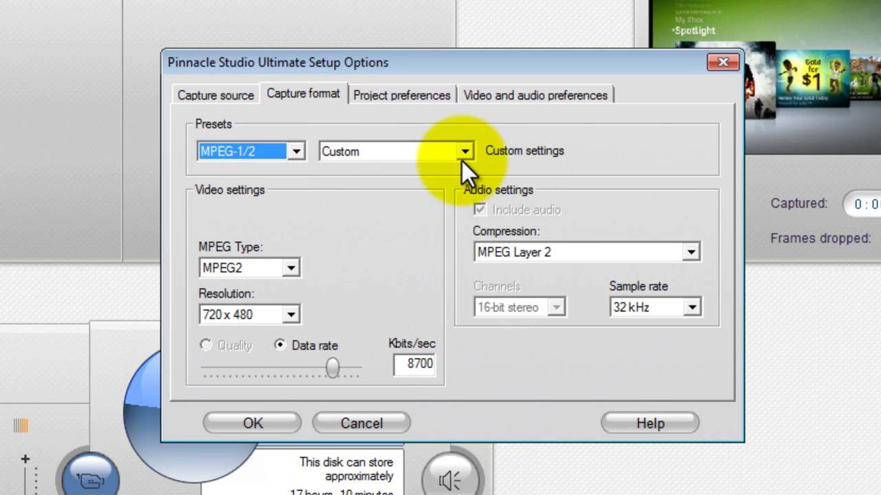
pyautogui.click(464, 152)
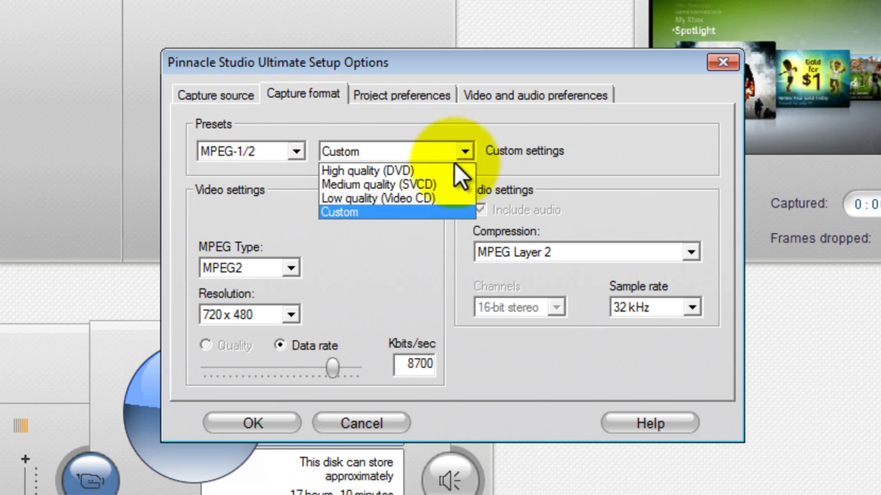
pyautogui.click(422, 207)
pyautogui.click(289, 270)
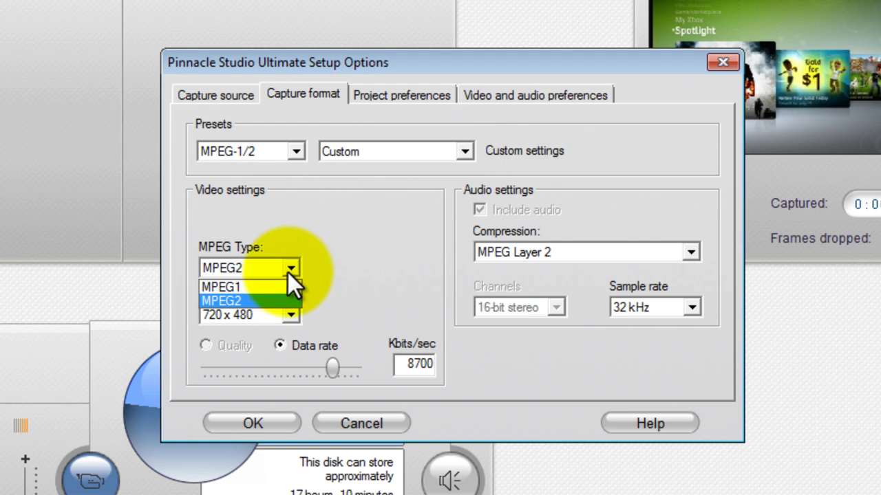
pyautogui.click(263, 303)
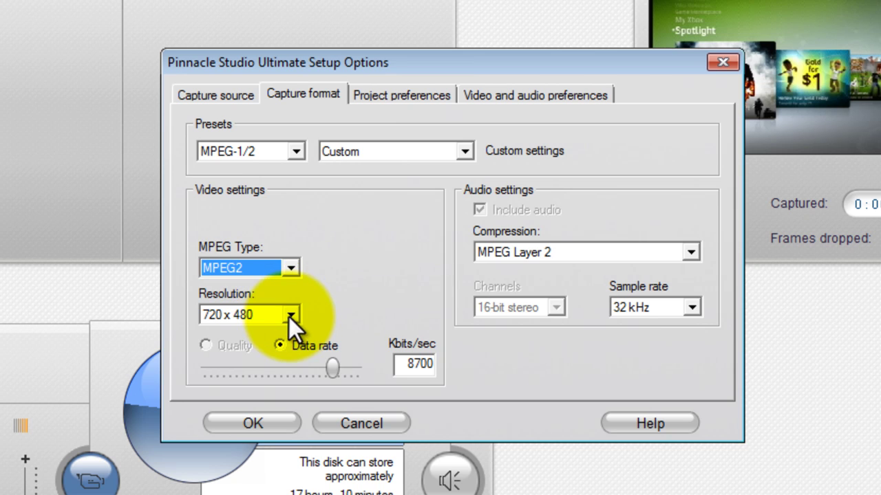
pyautogui.click(290, 315)
pyautogui.click(324, 377)
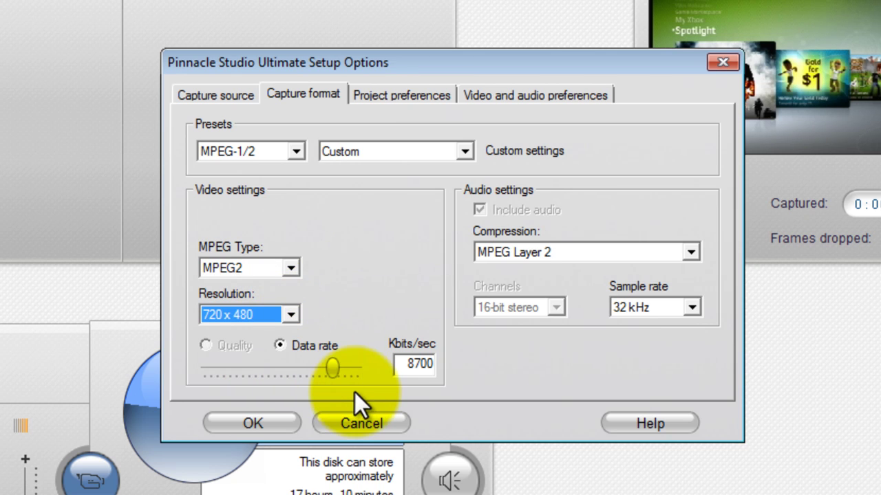
# Step: Retype the 8700 Kbits/sec data rate and keep MPEG Layer 2 audio at 32 kHz
pyautogui.doubleClick(413, 363)
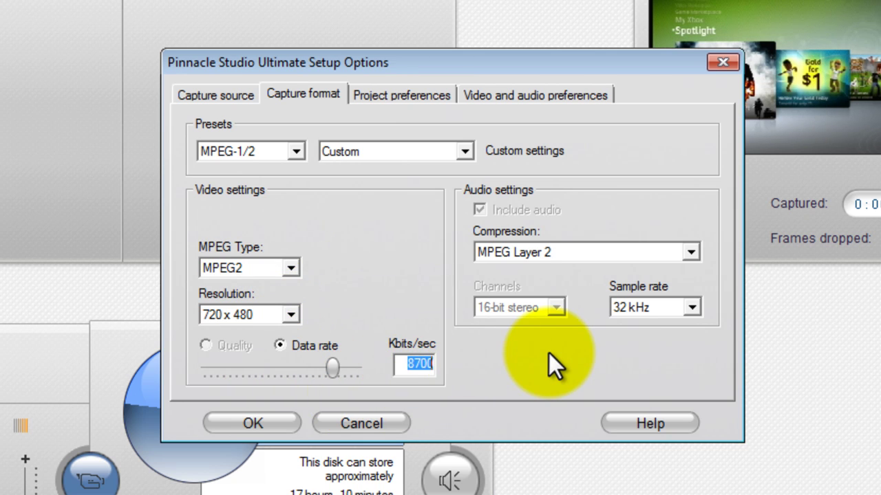
pyautogui.press('BackSpace')
pyautogui.write('8700')
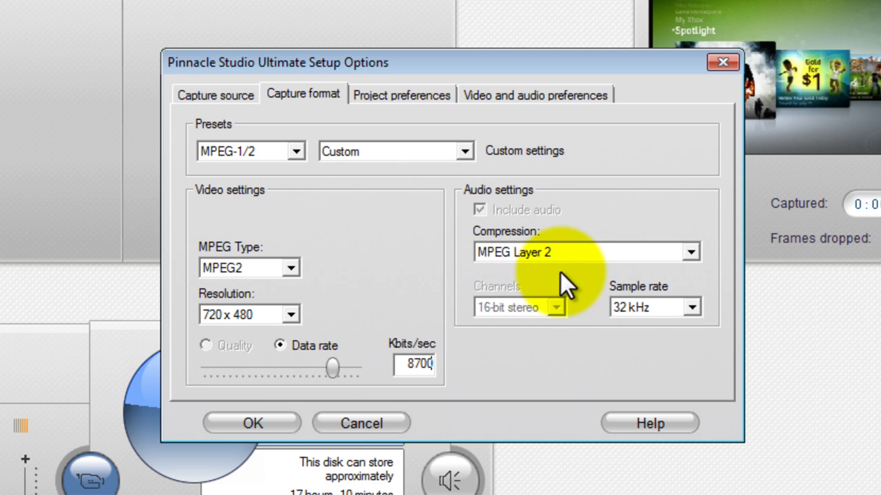
pyautogui.click(691, 252)
pyautogui.click(642, 295)
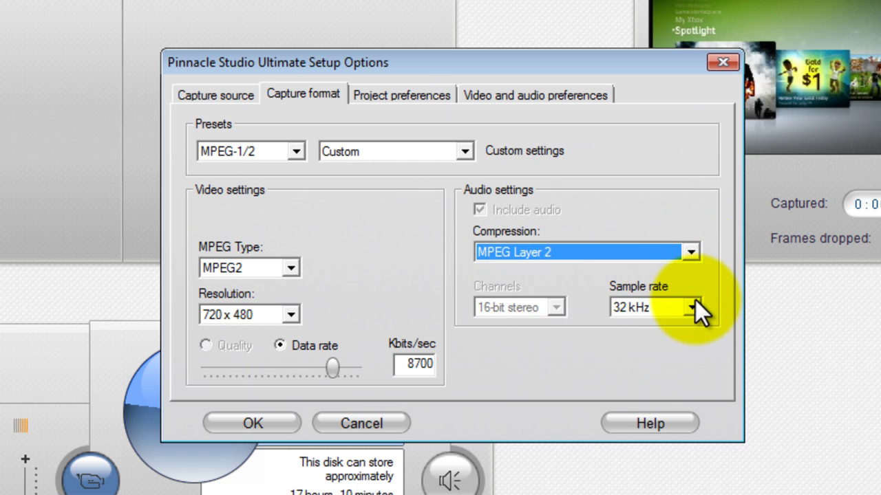
pyautogui.click(691, 308)
pyautogui.click(667, 326)
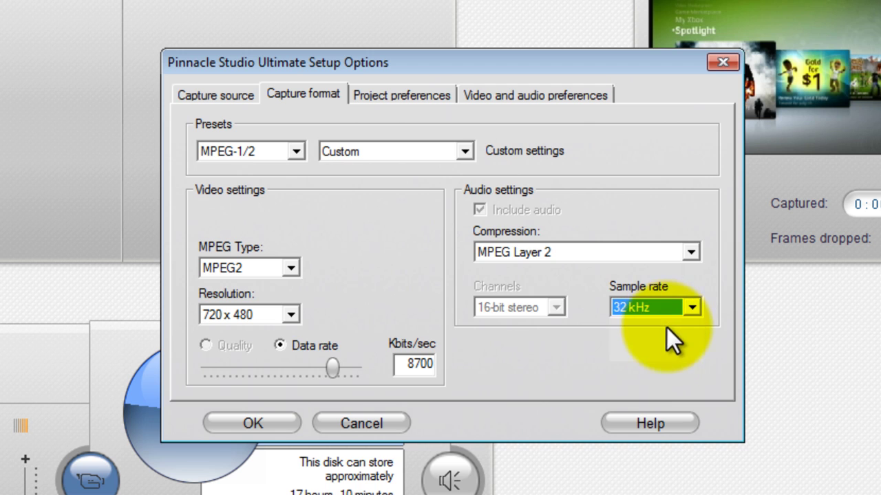
pyautogui.click(387, 98)
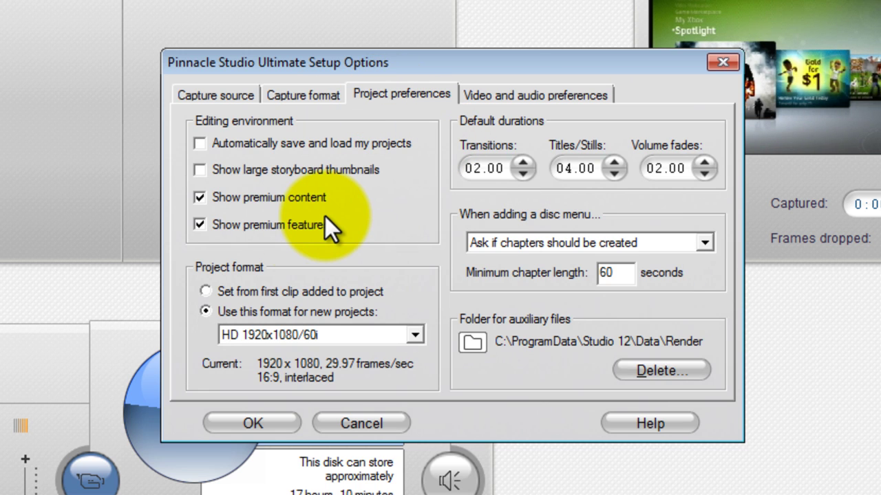
# Step: Give new projects a fixed HD 1920x1080/60i format instead of the first clip's format
pyautogui.click(206, 290)
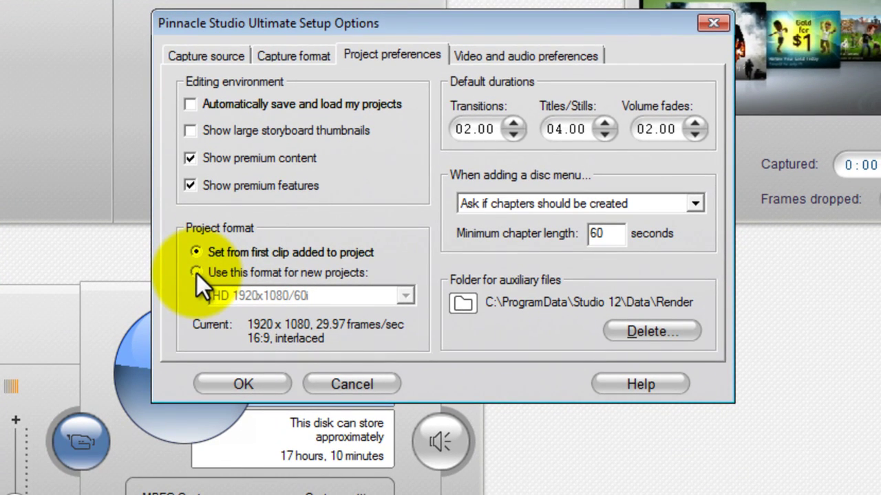
pyautogui.click(197, 273)
pyautogui.click(406, 298)
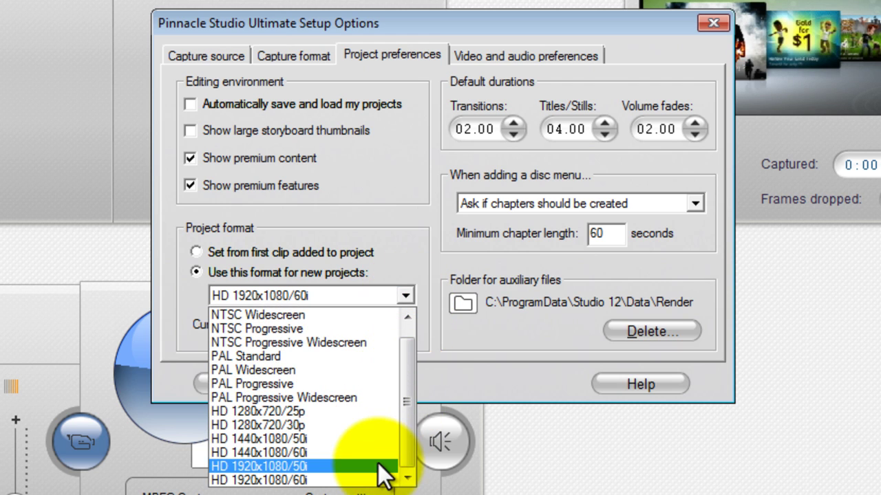
pyautogui.click(358, 480)
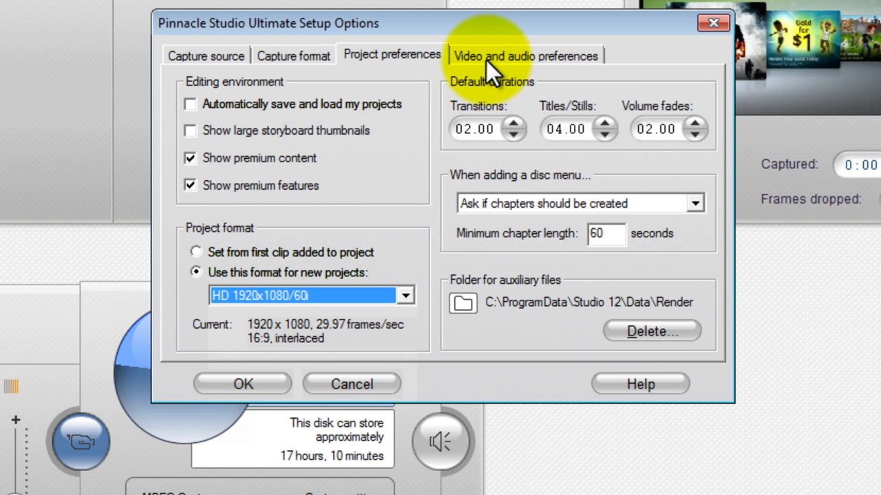
pyautogui.click(487, 60)
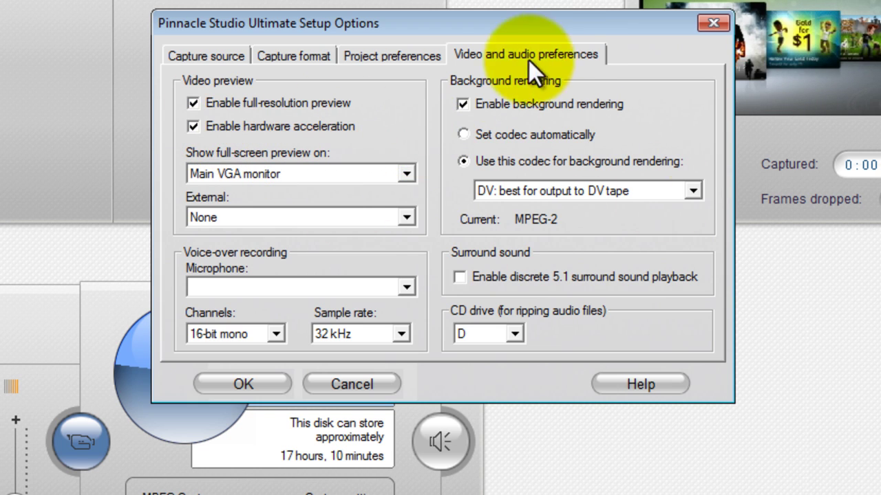
# Step: Keep voice-over recording at 16-bit mono and 32 kHz, then confirm the setup options
pyautogui.click(278, 335)
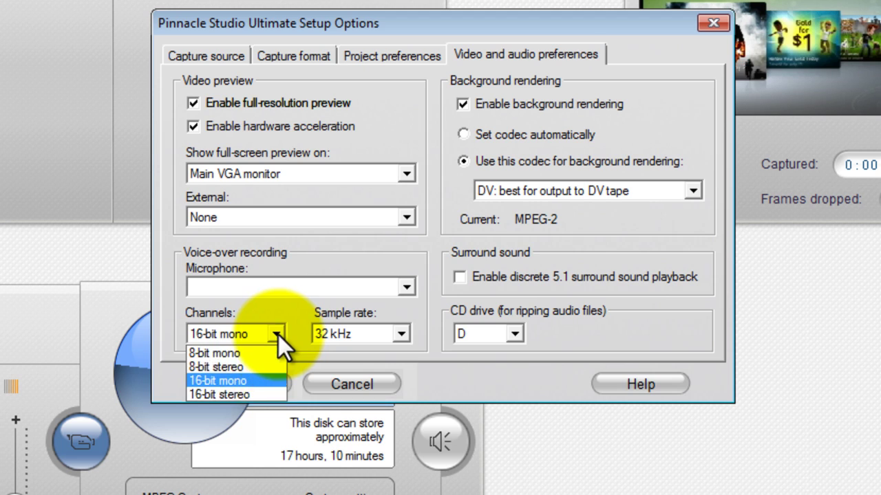
pyautogui.click(247, 376)
pyautogui.click(403, 333)
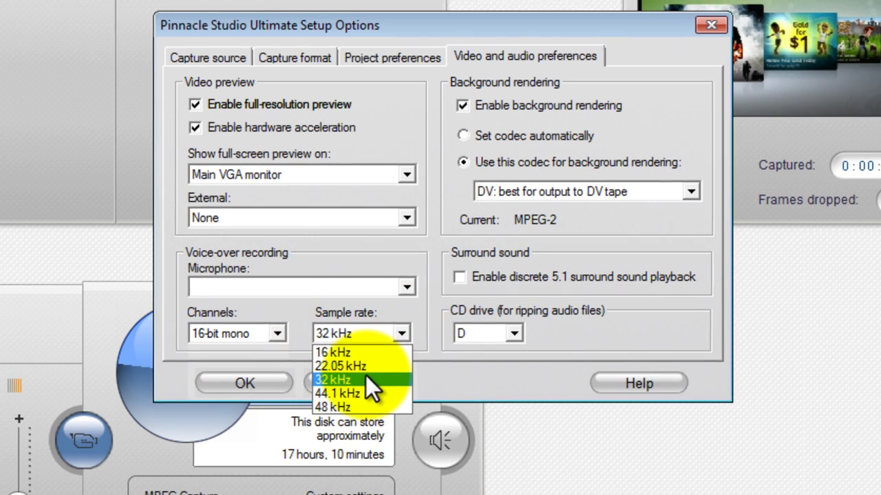
pyautogui.click(366, 377)
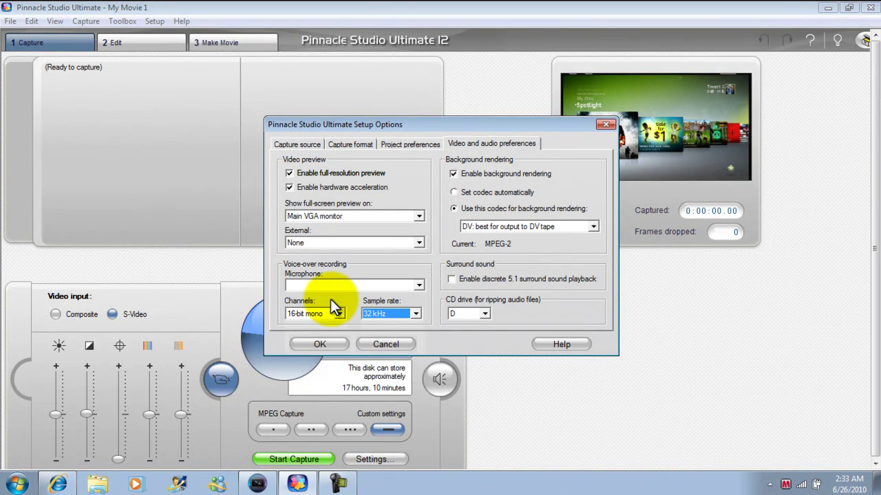
pyautogui.click(320, 343)
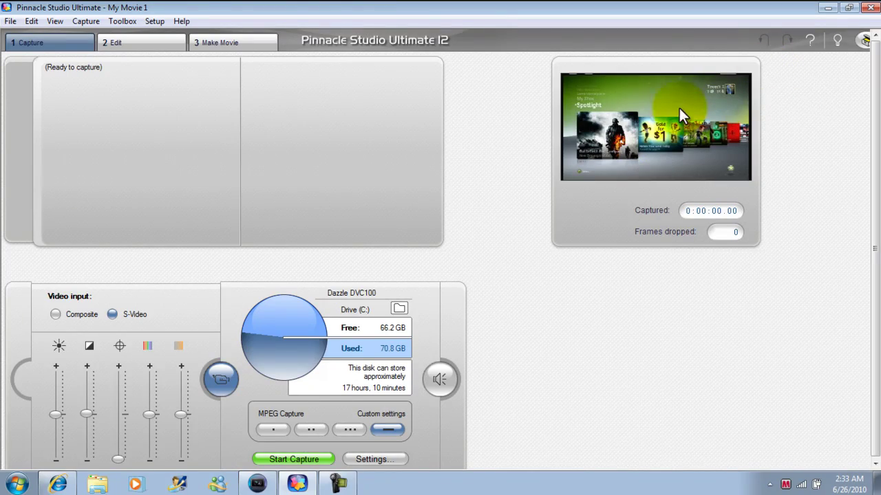
# Step: Switch to Vegas Pro and place Me N MaMbaaa B2B.mpg at the start of the timeline
pyautogui.click(828, 7)
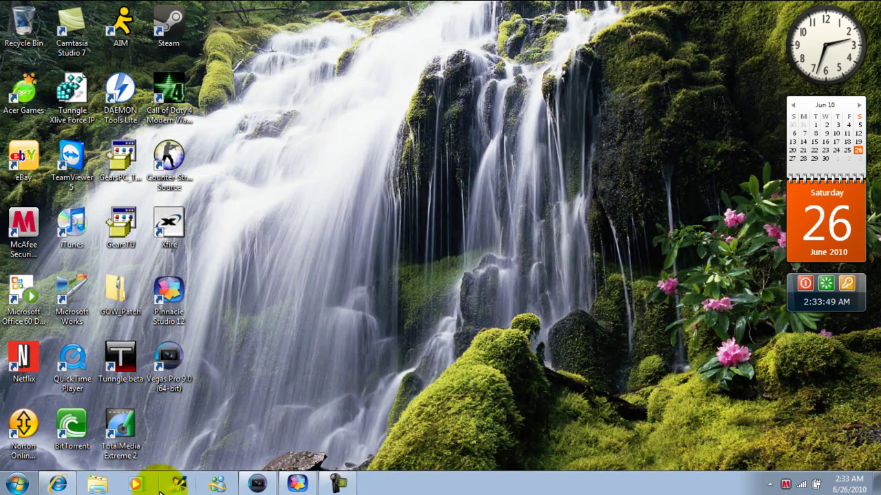
pyautogui.moveTo(252, 482)
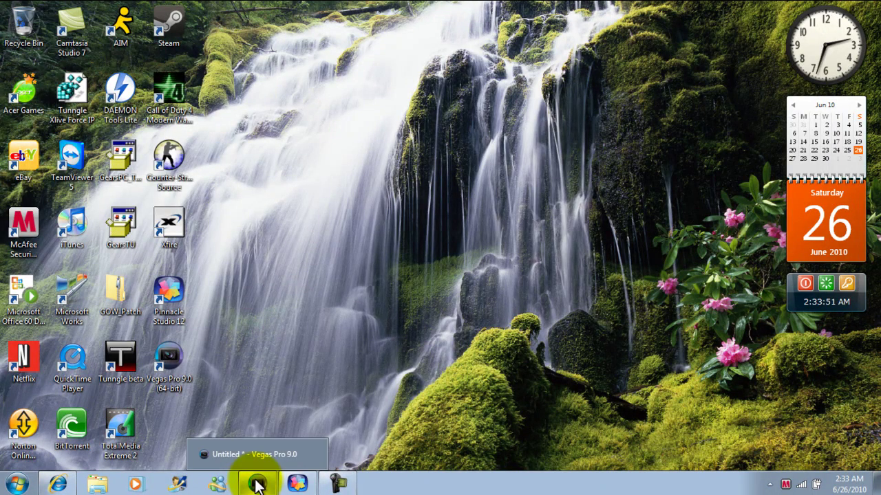
pyautogui.click(250, 457)
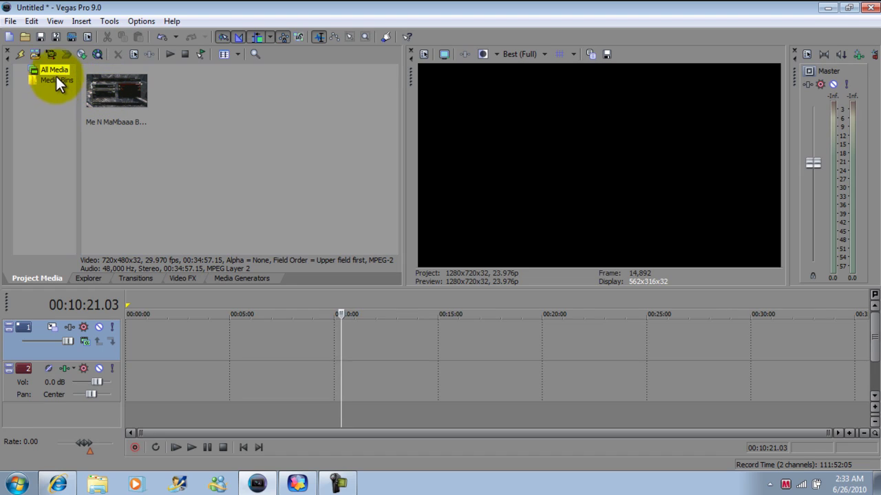
pyautogui.click(36, 55)
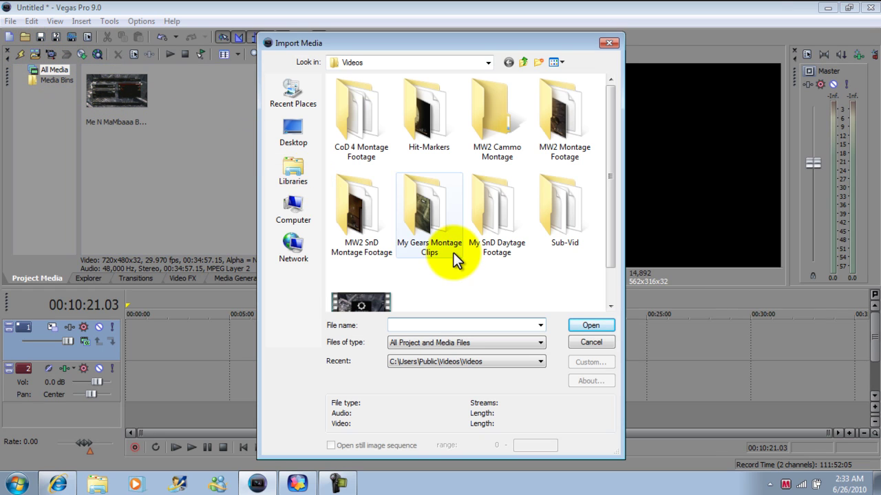
pyautogui.click(571, 338)
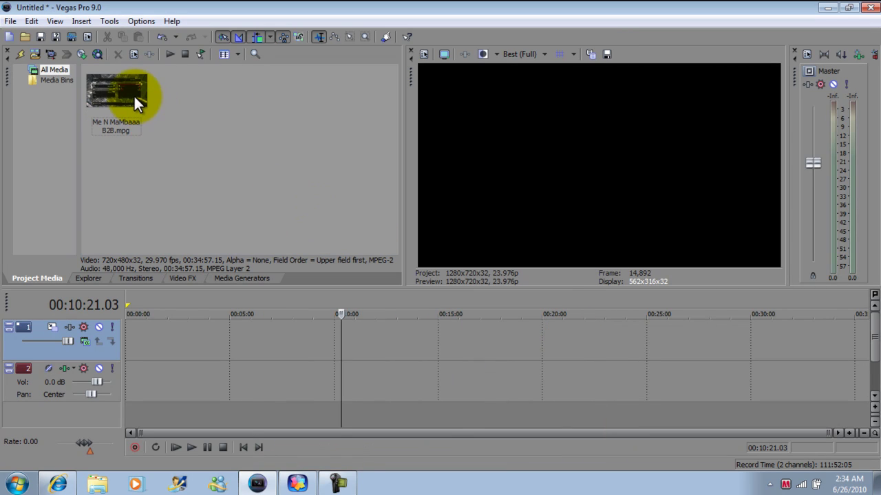
pyautogui.moveTo(133, 94)
pyautogui.mouseDown()
pyautogui.moveTo(124, 348)
pyautogui.moveTo(149, 344)
pyautogui.mouseUp()
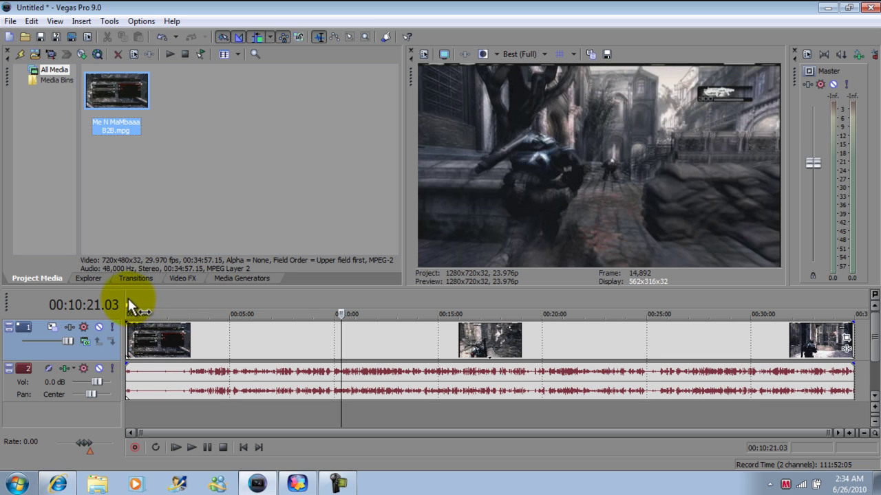
pyautogui.click(128, 299)
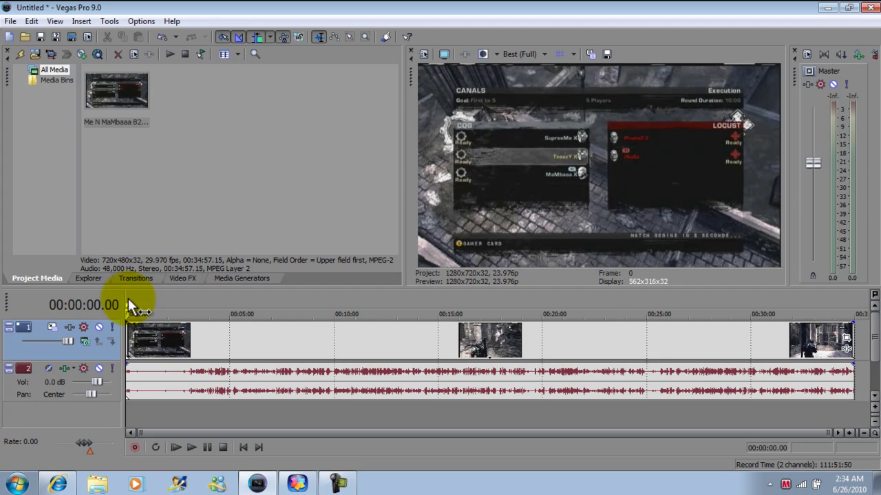
# Step: Apply the Gears of War HD pan/crop preset to the clip with Maintain aspect ratio set to No
pyautogui.click(845, 340)
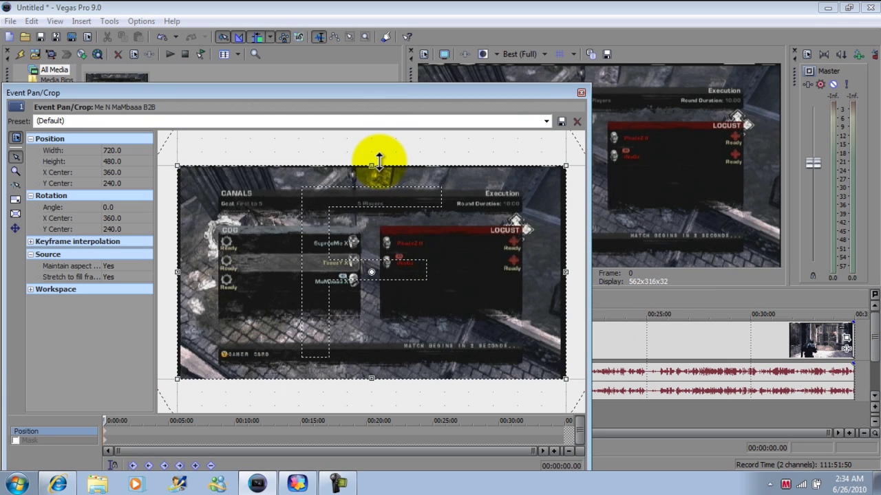
pyautogui.moveTo(378, 162); pyautogui.dragTo(375, 166)
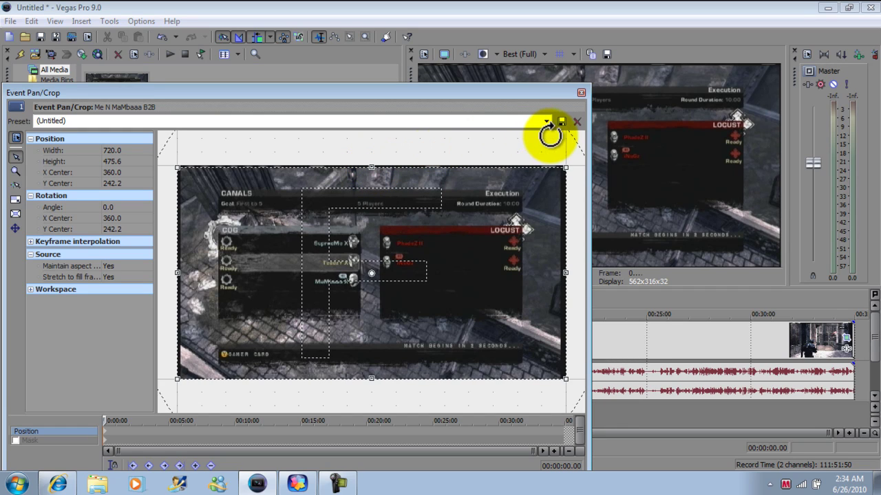
pyautogui.click(547, 121)
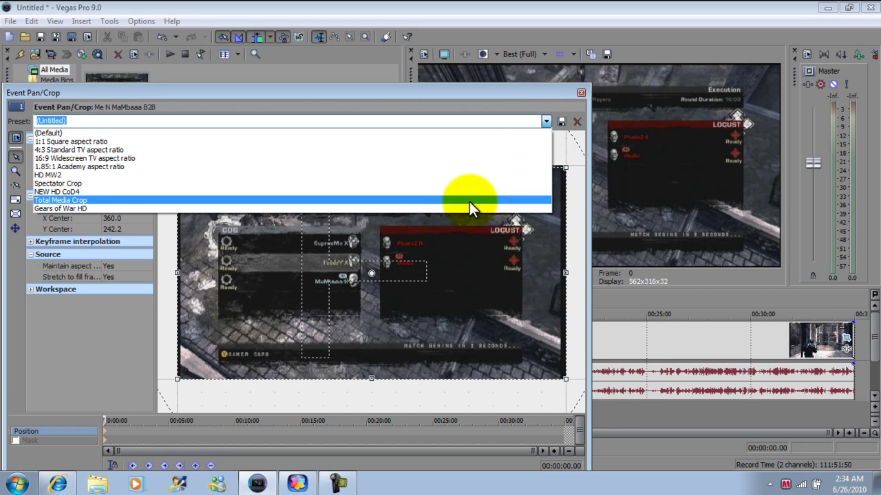
pyautogui.click(460, 210)
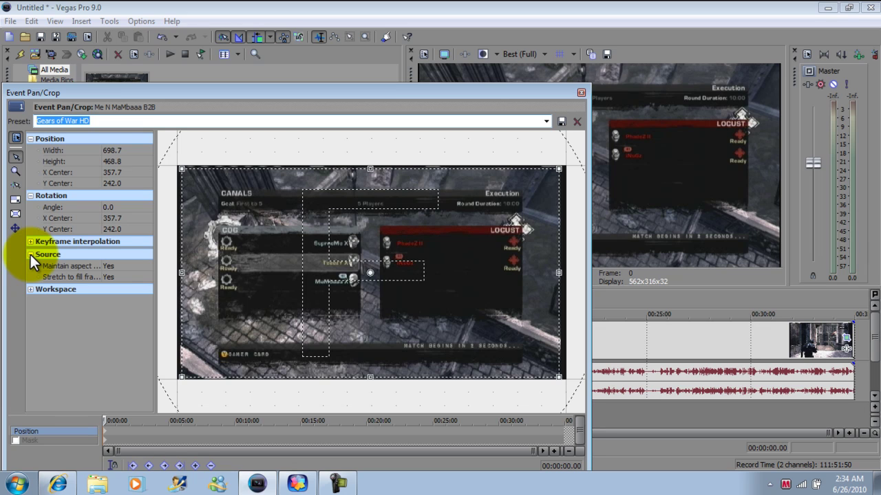
pyautogui.click(114, 265)
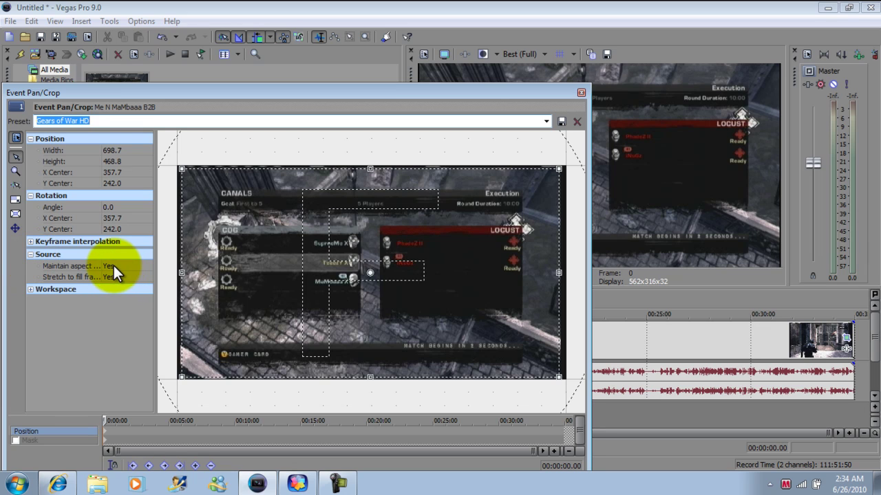
pyautogui.click(116, 284)
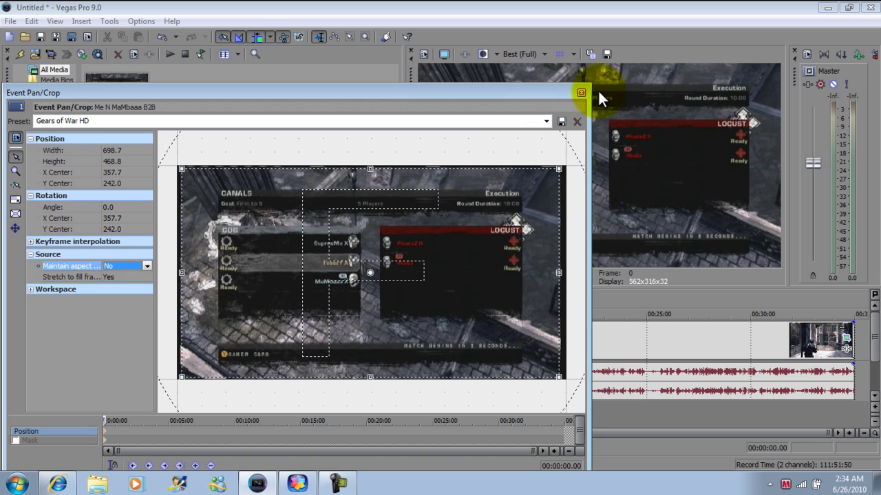
pyautogui.click(580, 93)
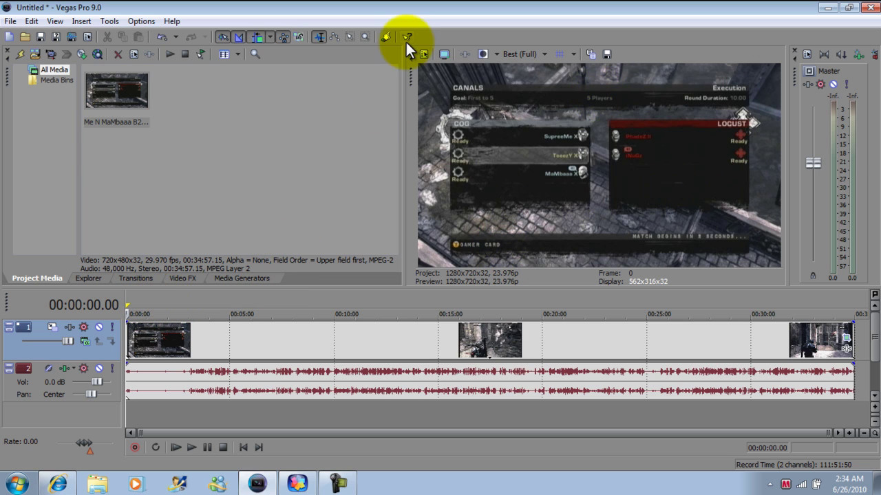
# Step: Turn on Reduce interlace flicker, keeping upper field first and 1.2121 NTSC DV Widescreen pixel aspect
pyautogui.rightClick(314, 337)
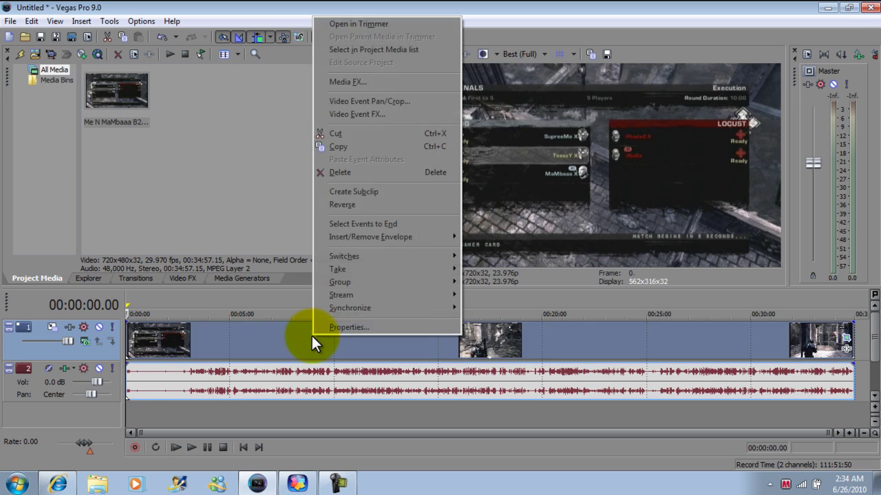
pyautogui.click(330, 329)
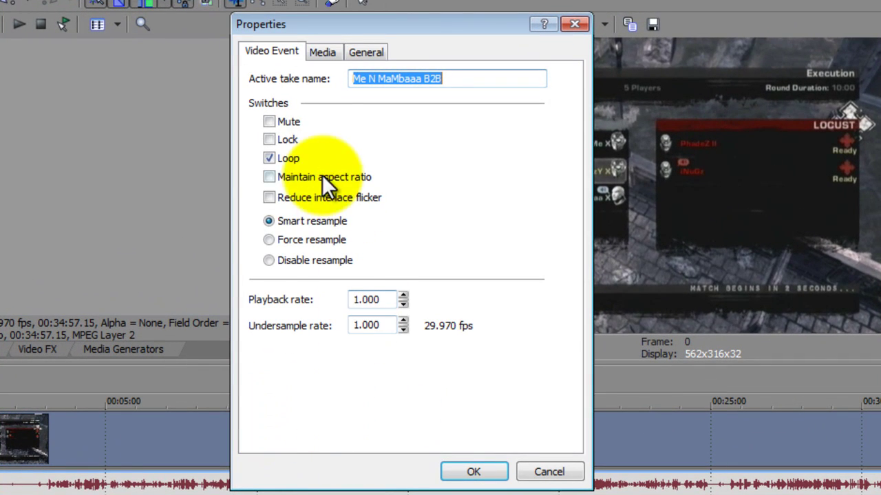
pyautogui.click(269, 199)
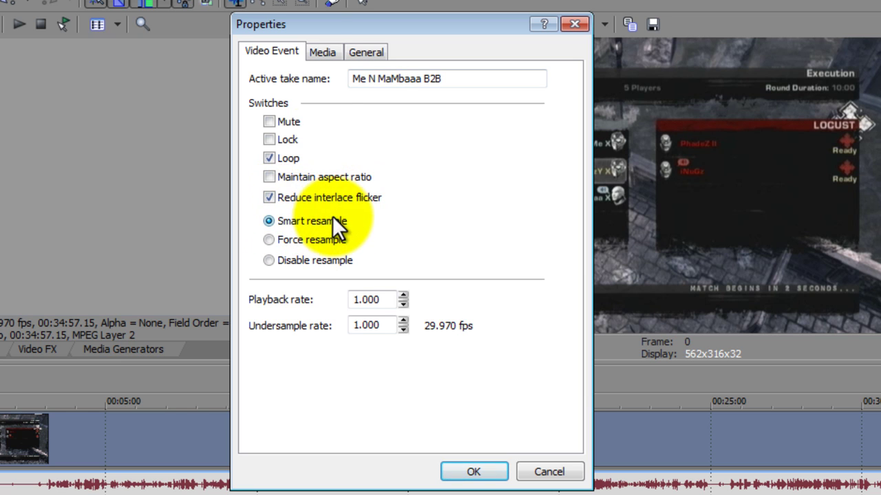
pyautogui.click(322, 55)
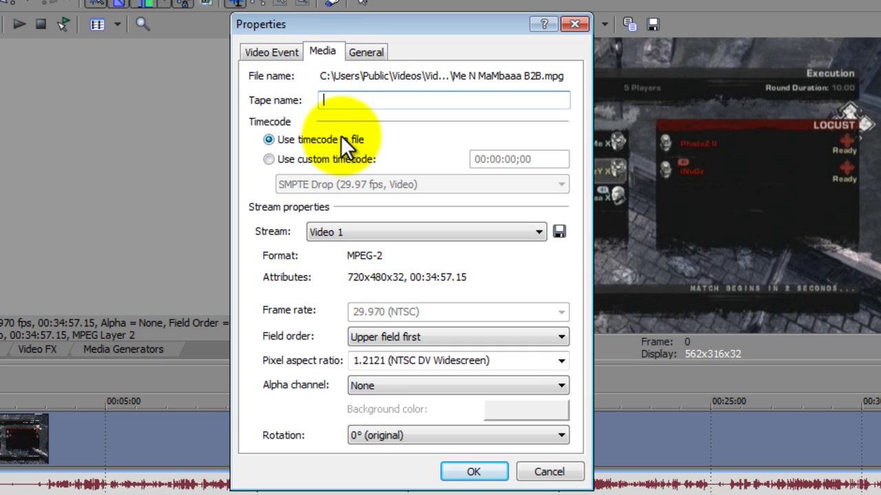
pyautogui.click(522, 337)
pyautogui.click(485, 369)
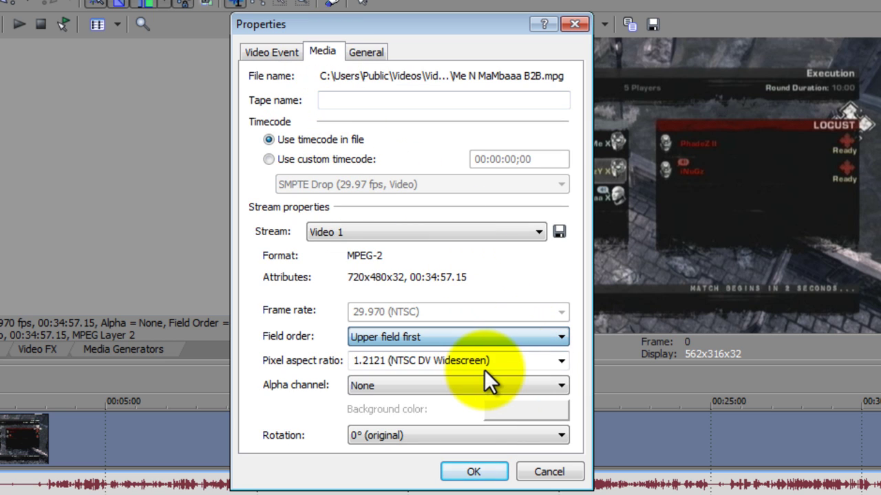
pyautogui.click(561, 363)
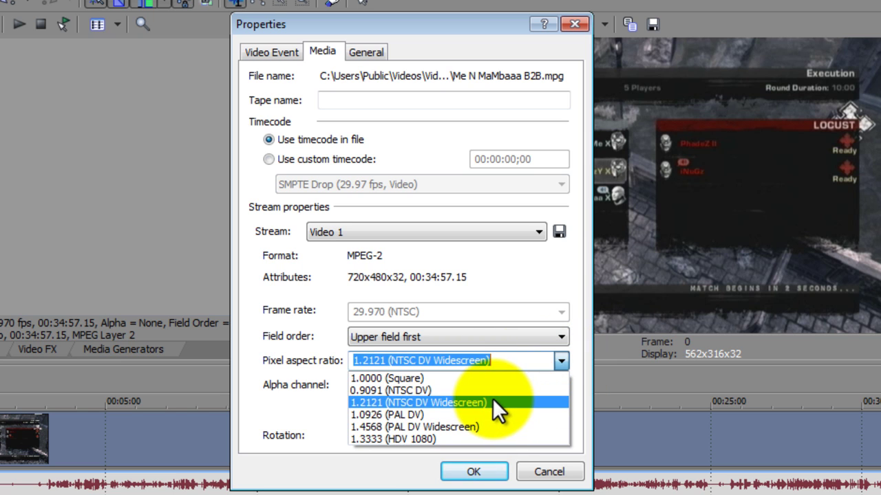
pyautogui.click(492, 402)
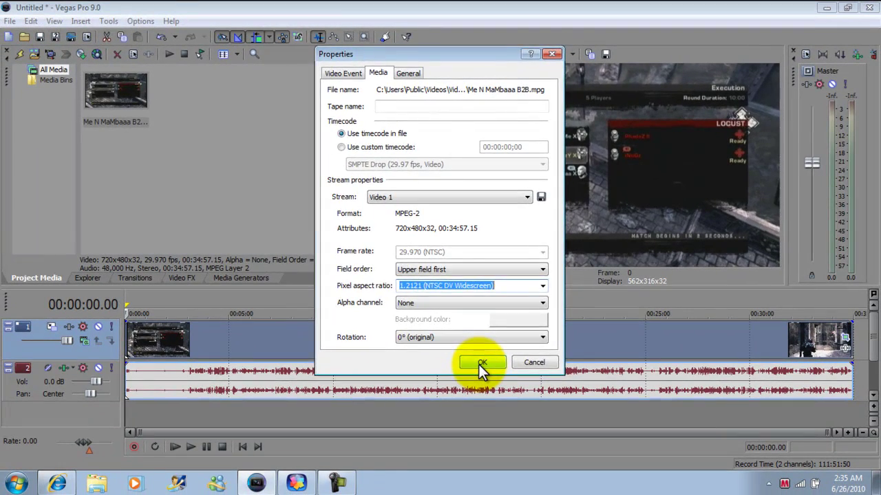
pyautogui.click(475, 472)
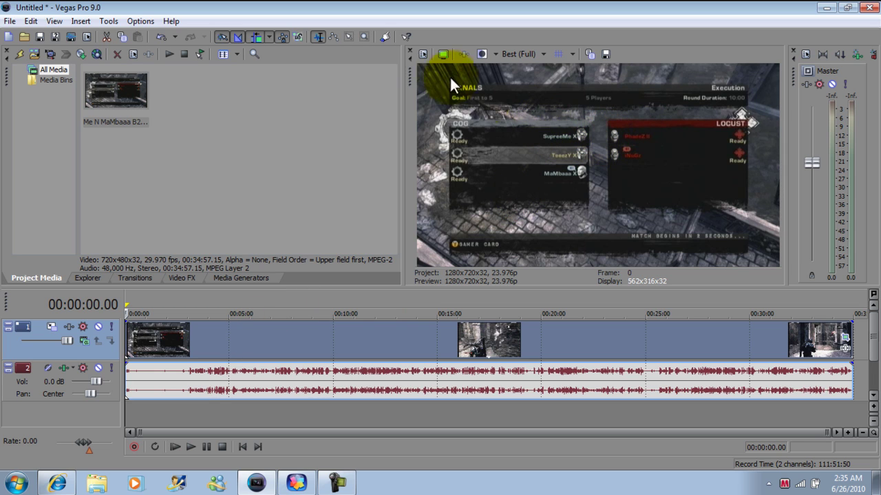
# Step: Use the HDV 720-30p template at 23.976 fps and Best quality as the new-project default
pyautogui.click(425, 54)
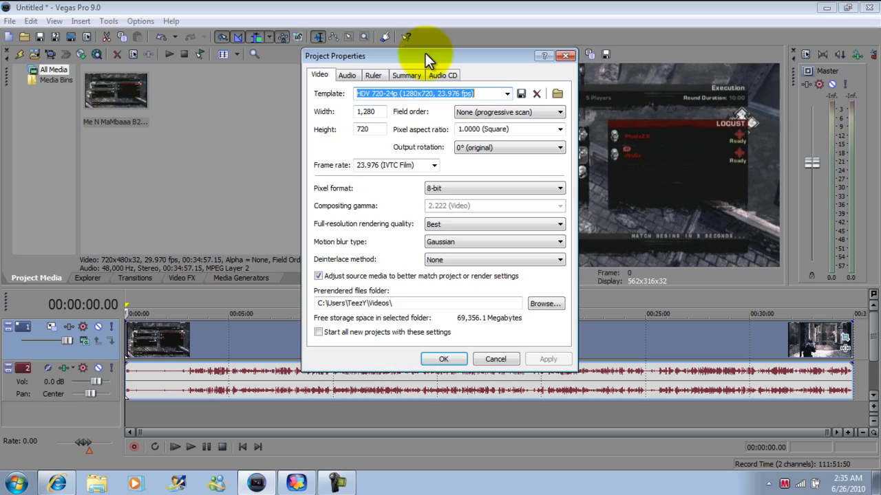
pyautogui.moveTo(405, 59); pyautogui.dragTo(360, 47)
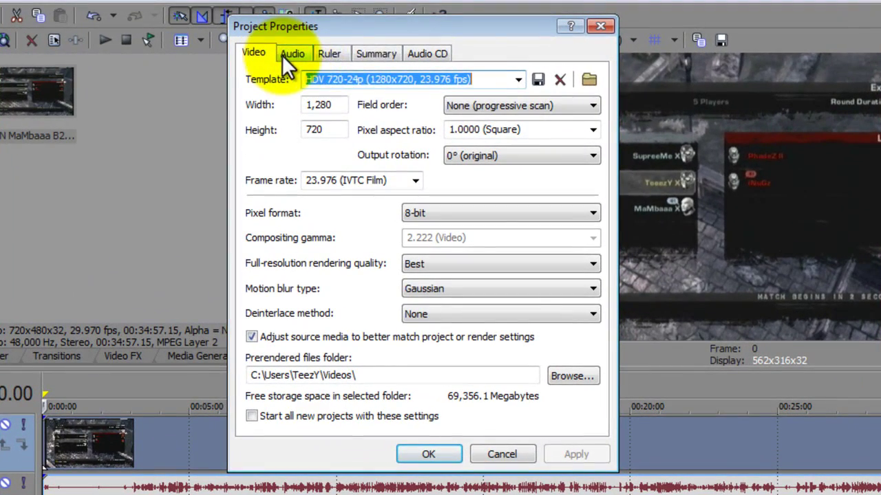
pyautogui.click(517, 79)
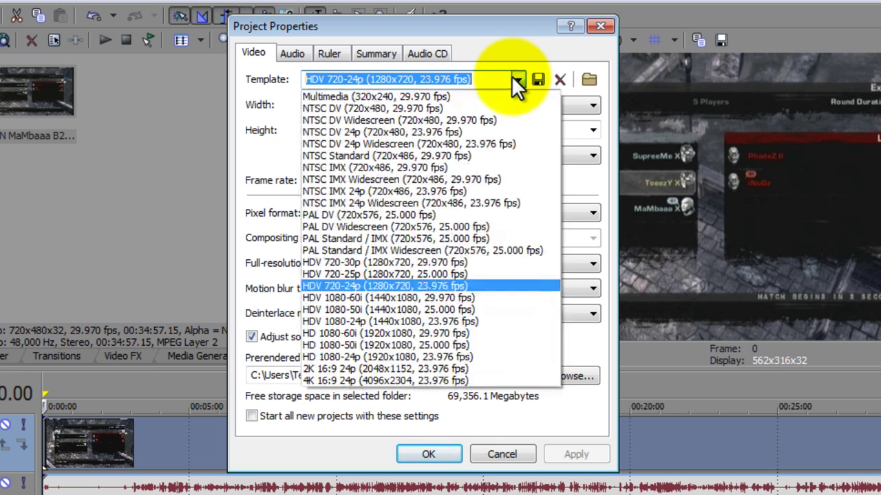
pyautogui.click(452, 260)
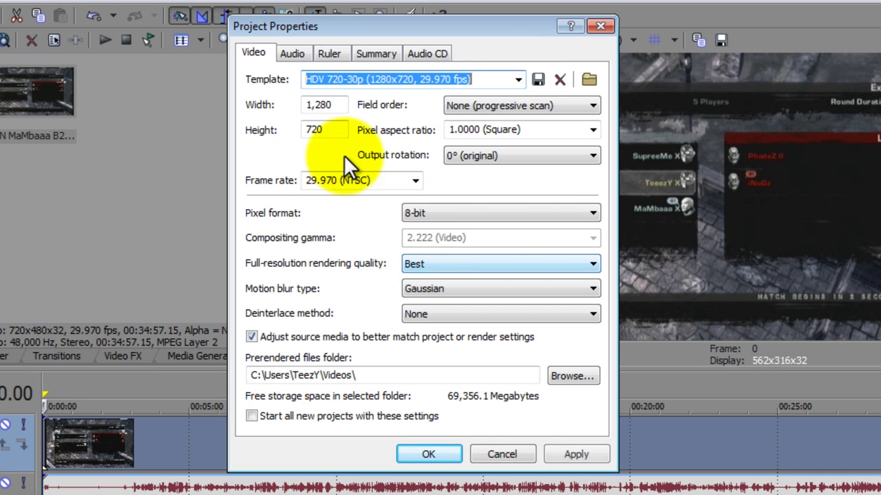
pyautogui.click(415, 180)
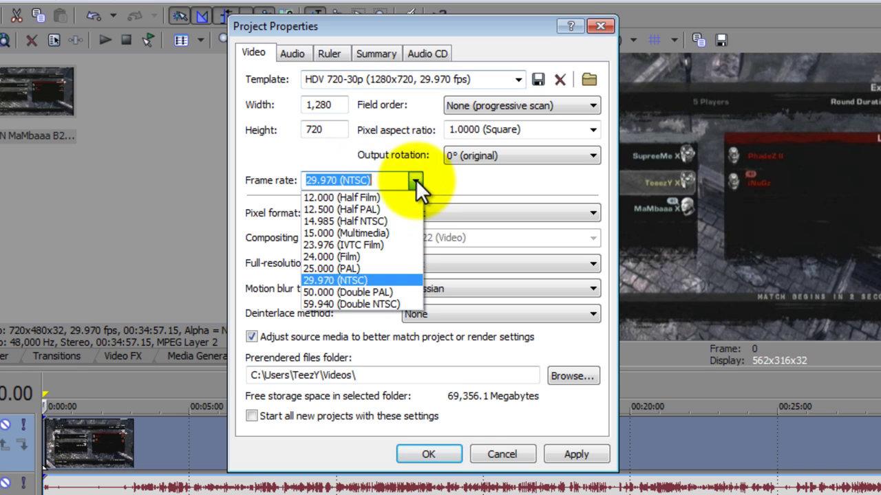
pyautogui.click(386, 246)
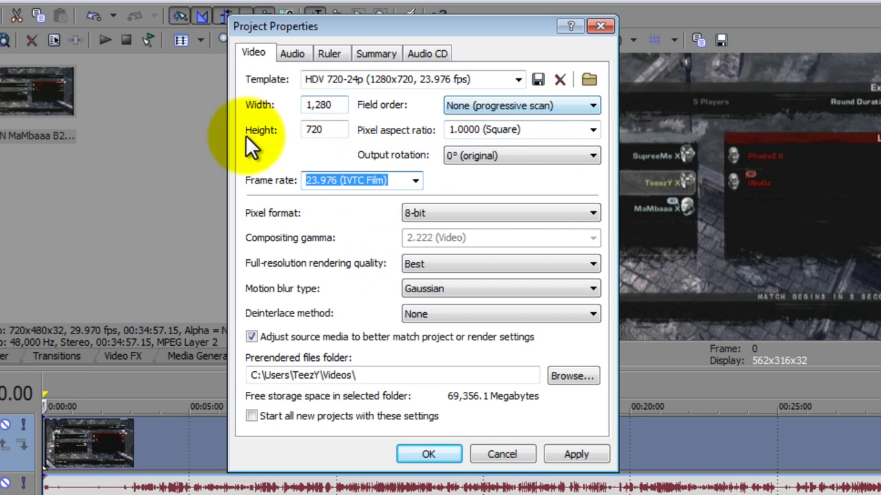
pyautogui.click(513, 269)
pyautogui.click(487, 315)
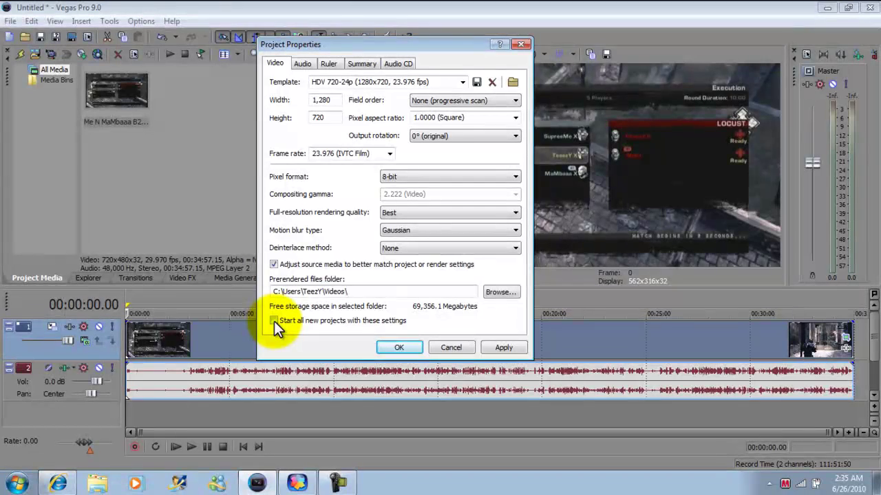
pyautogui.click(273, 322)
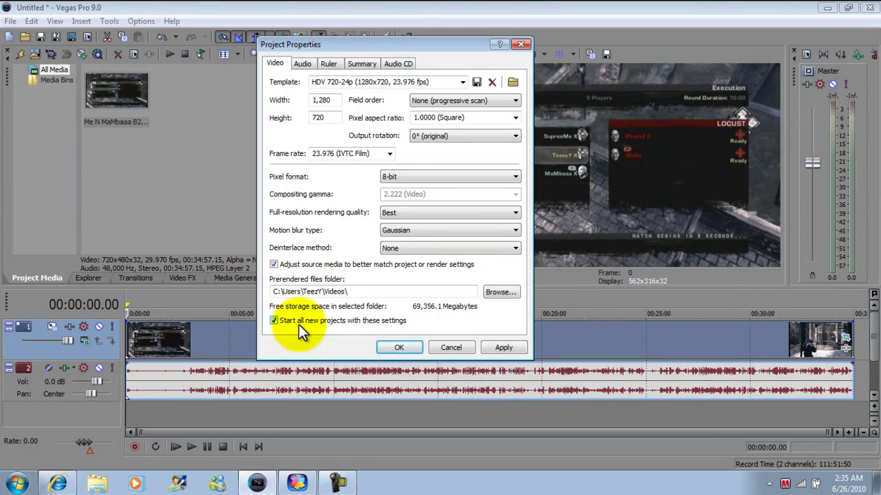
pyautogui.click(490, 348)
pyautogui.click(419, 347)
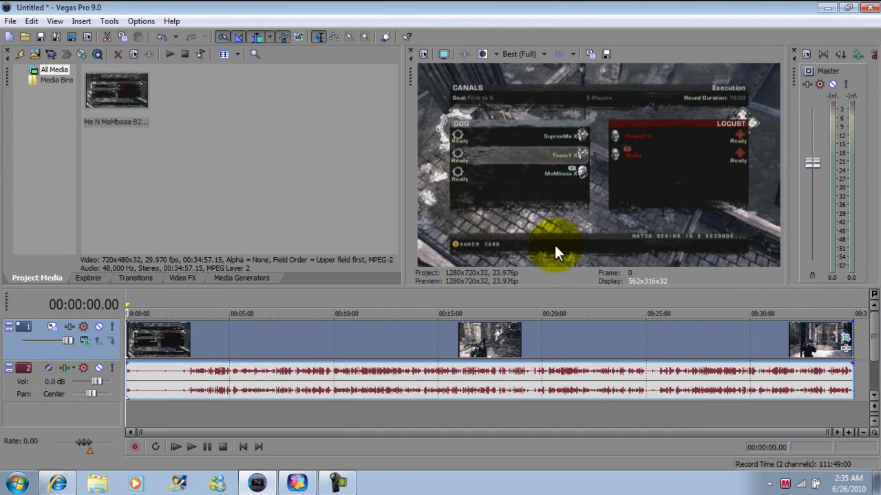
pyautogui.click(531, 52)
pyautogui.moveTo(563, 111)
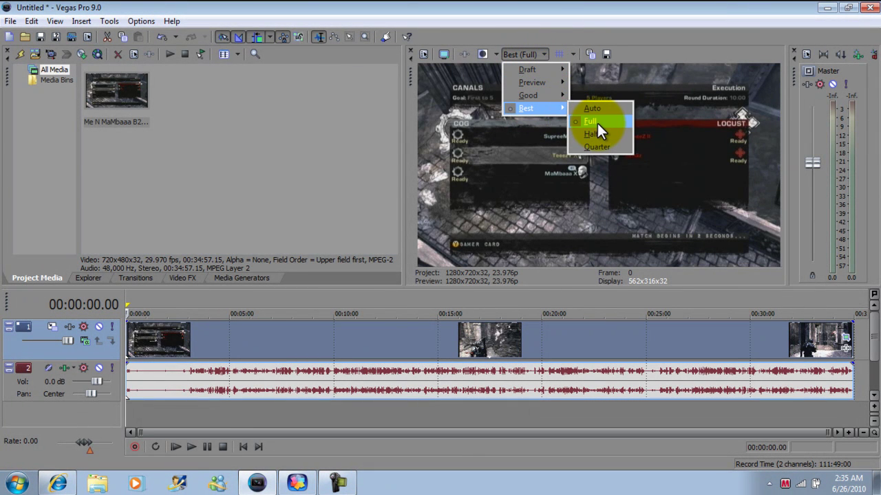
pyautogui.click(596, 122)
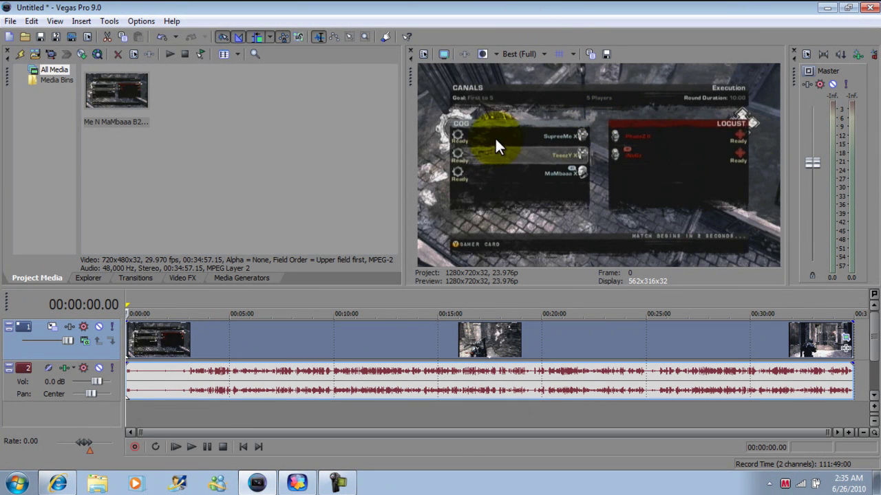
# Step: Drop the TeeezY X GoW Sharpen preset onto the clip and check its 0.644 amount
pyautogui.click(183, 278)
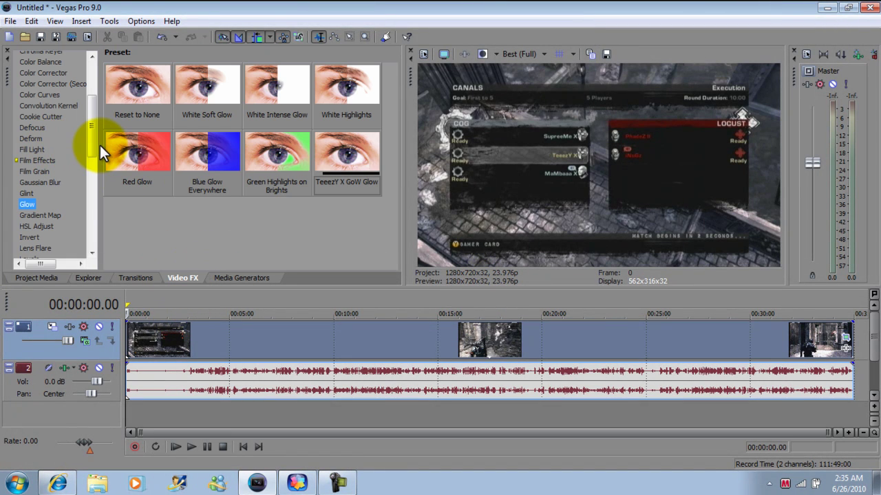
pyautogui.moveTo(96, 146); pyautogui.dragTo(94, 209)
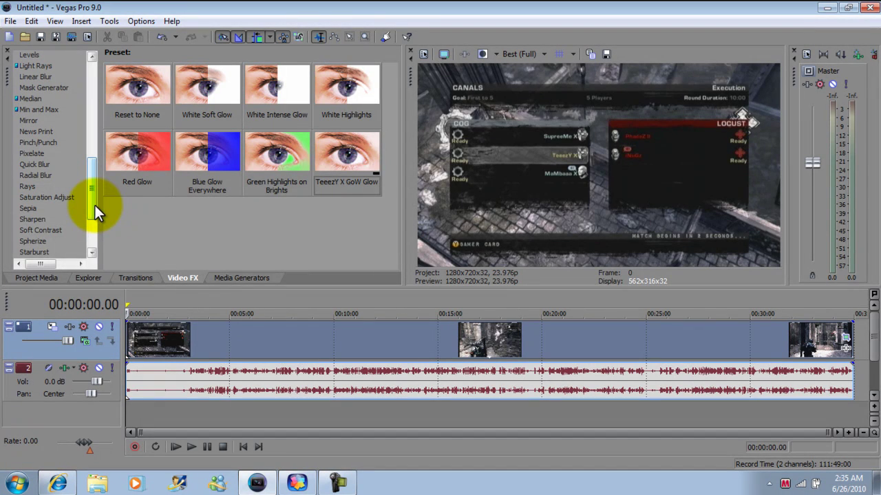
pyautogui.click(37, 218)
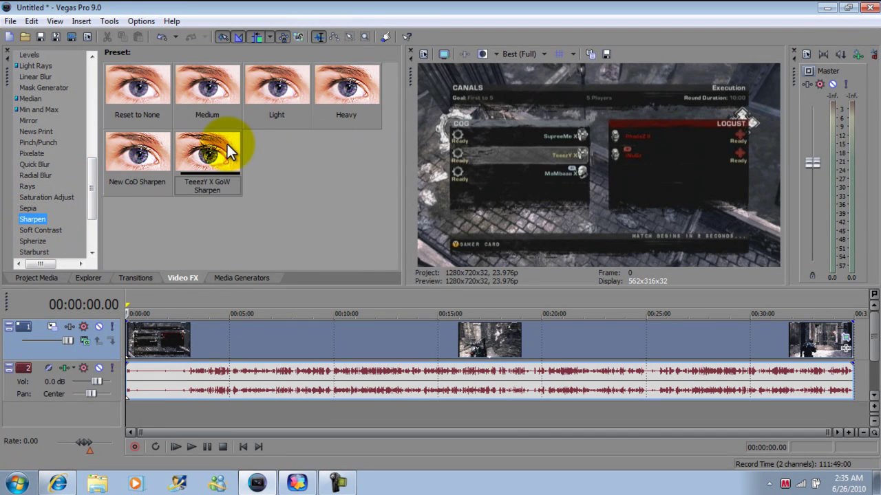
pyautogui.moveTo(217, 145); pyautogui.dragTo(221, 340)
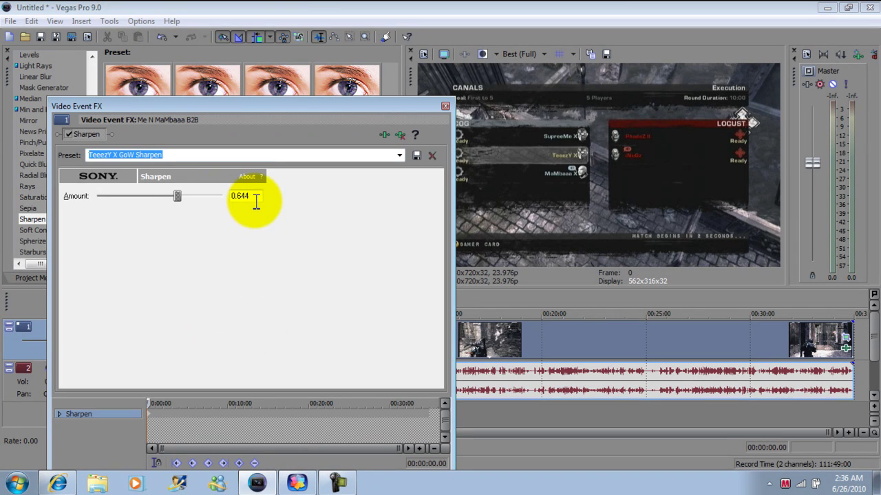
pyautogui.moveTo(255, 199); pyautogui.dragTo(217, 188)
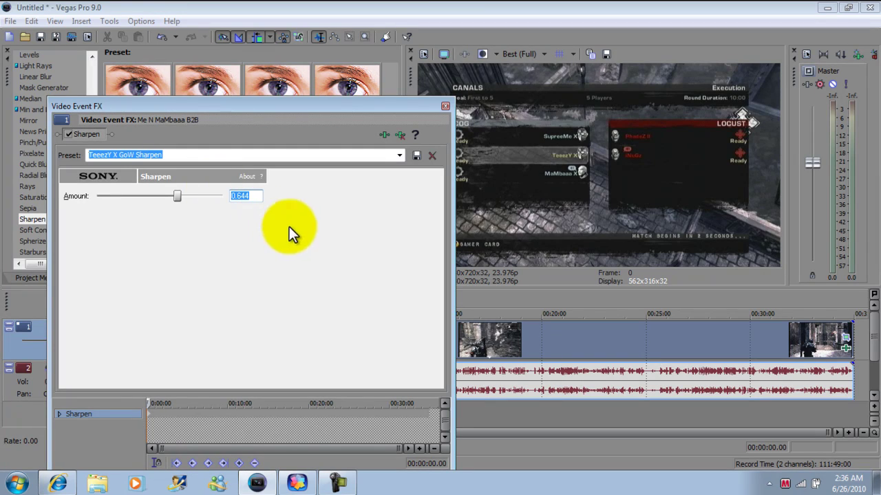
pyautogui.click(445, 106)
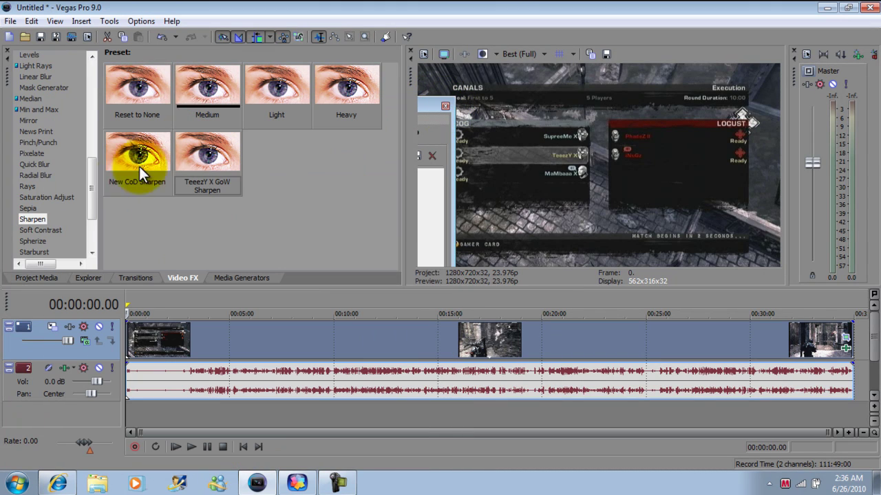
# Step: Apply the TeeezY X GoW Saturation preset to the clip and check amount 0.6940, spread 0.8900, high -0.1120
pyautogui.click(62, 199)
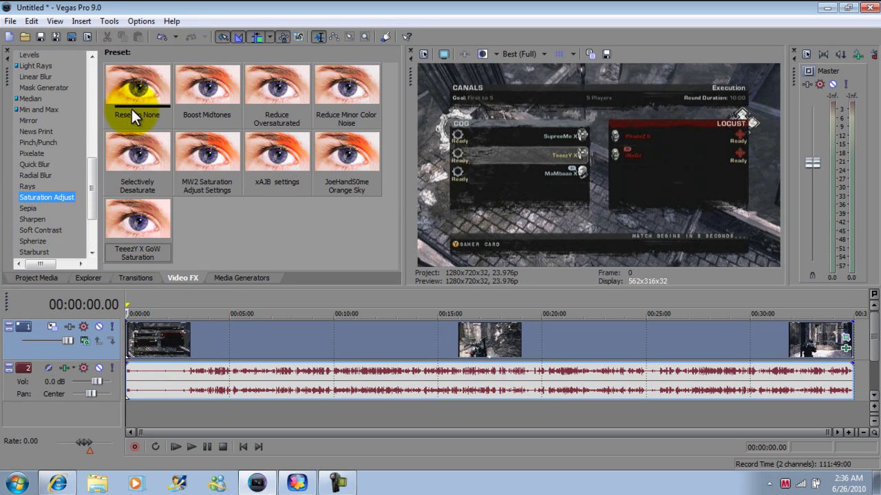
pyautogui.moveTo(157, 223); pyautogui.dragTo(173, 327)
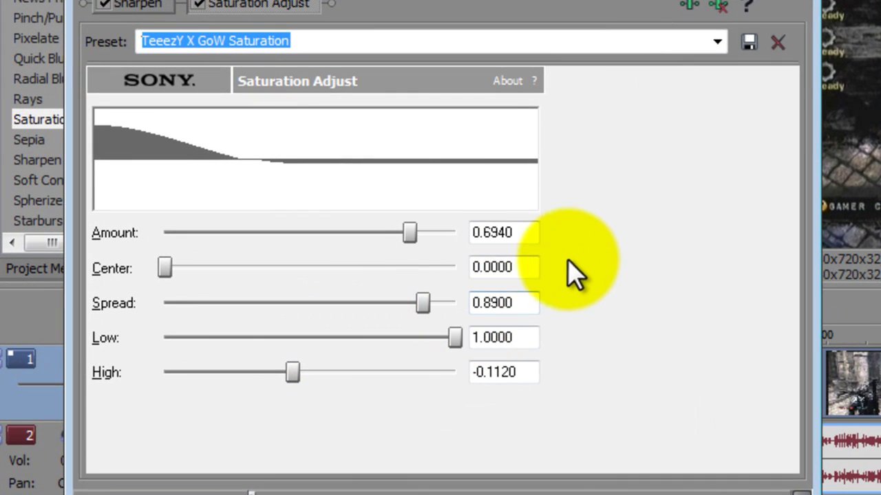
pyautogui.click(413, 234)
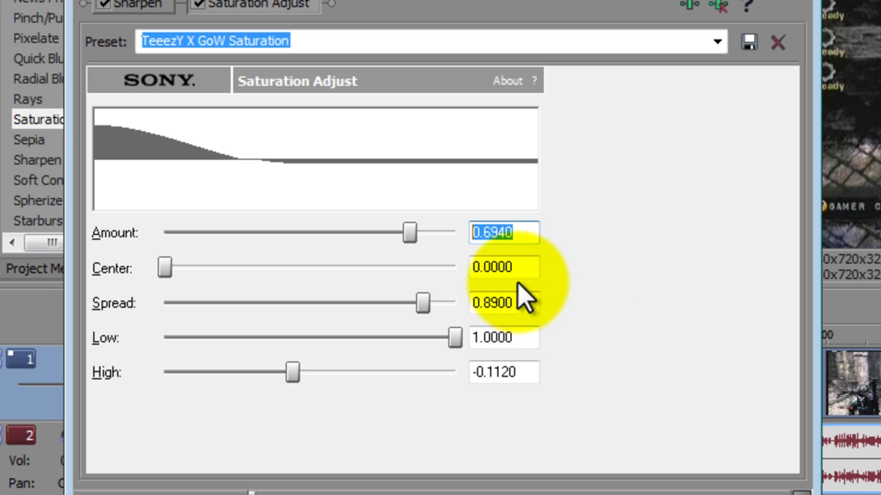
pyautogui.press('Tab')
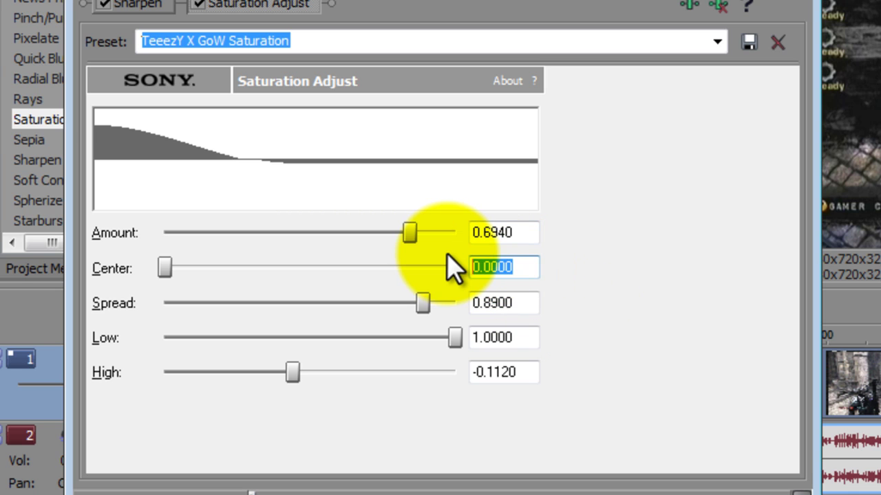
pyautogui.click(526, 304)
pyautogui.click(417, 302)
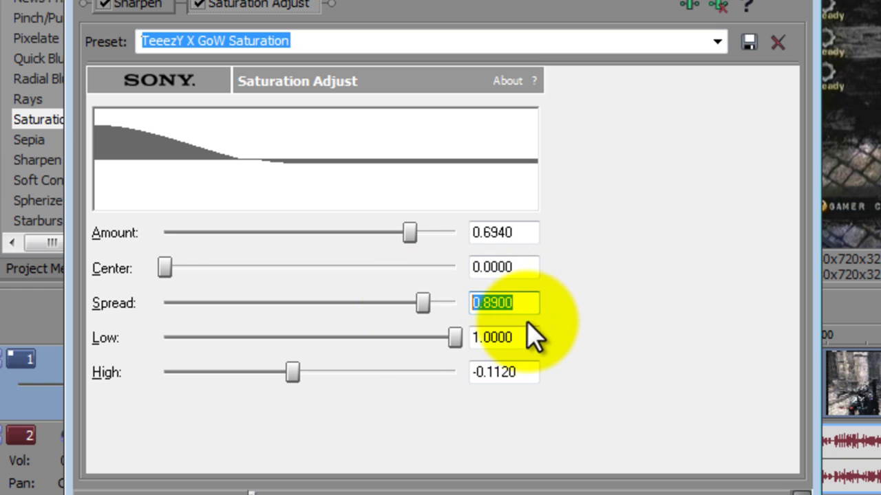
pyautogui.press('Tab')
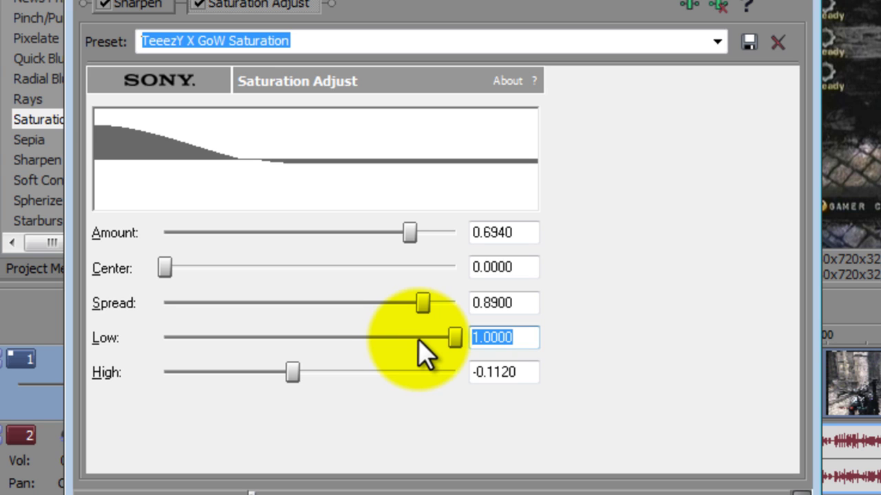
pyautogui.click(516, 369)
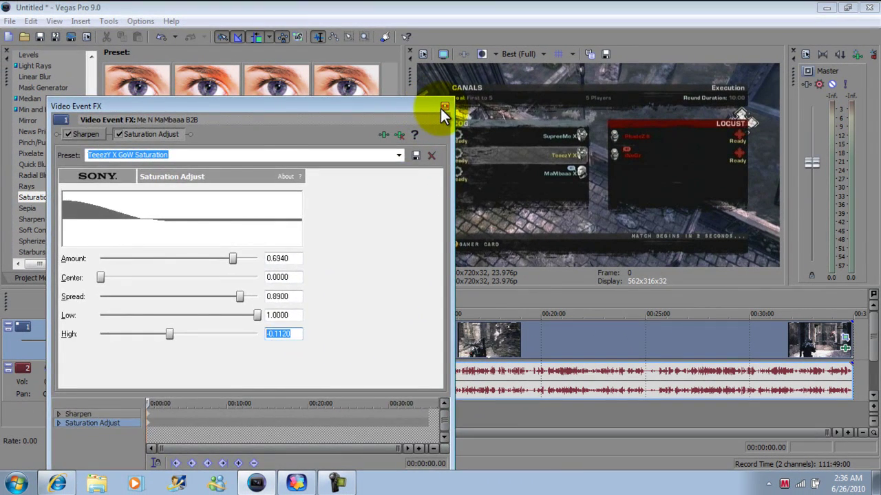
# Step: Close the Saturation settings and show the Glow presets in Video FX
pyautogui.click(600, 38)
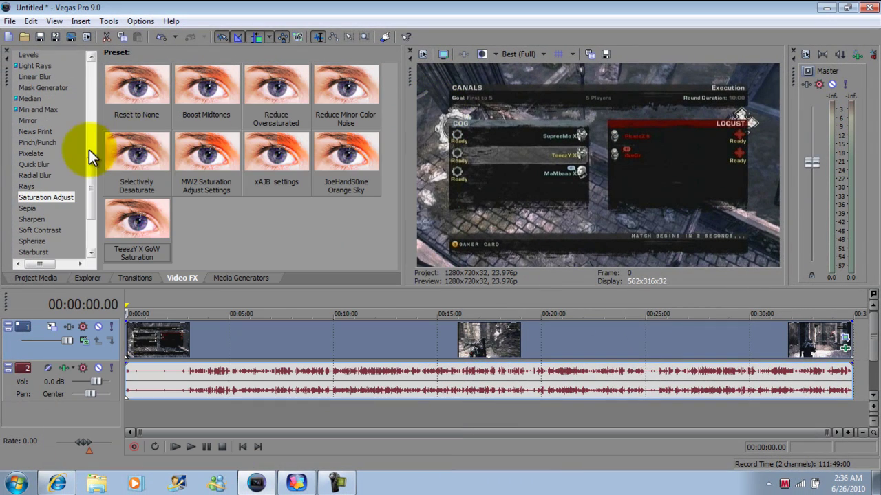
pyautogui.moveTo(94, 192); pyautogui.dragTo(64, 147)
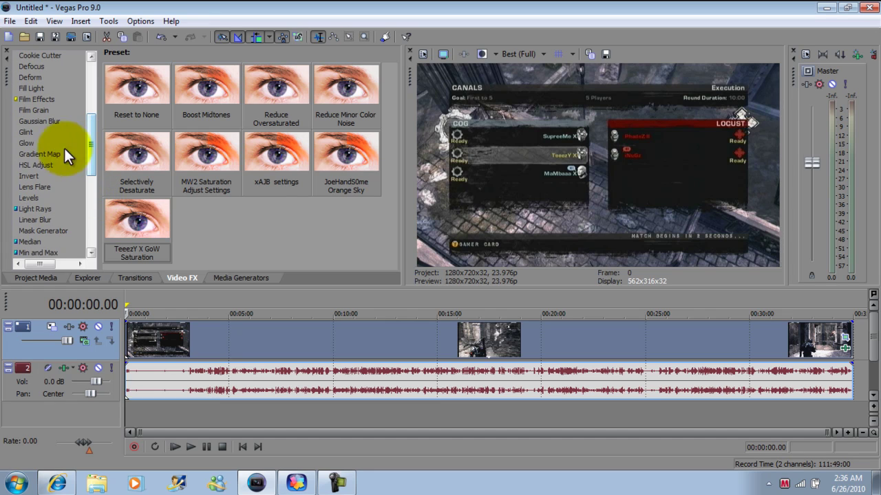
pyautogui.click(28, 143)
# Step: Apply the TeeezY X GoW Glow preset and check percent 0.040, intensity 0.150, suppression 0.250
pyautogui.moveTo(355, 146); pyautogui.dragTo(293, 344)
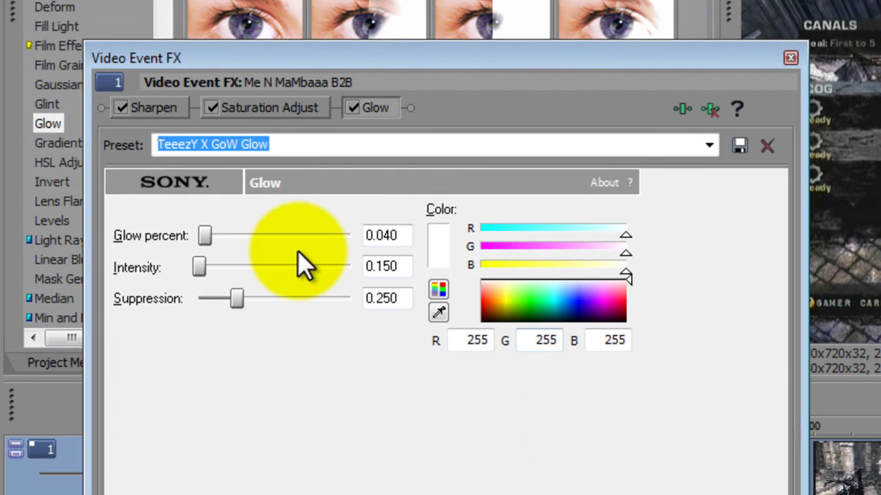
pyautogui.doubleClick(404, 236)
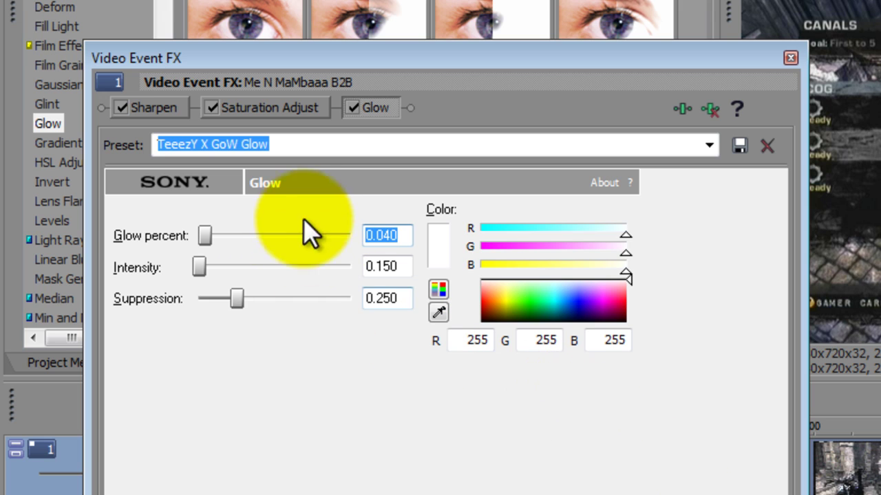
pyautogui.doubleClick(401, 267)
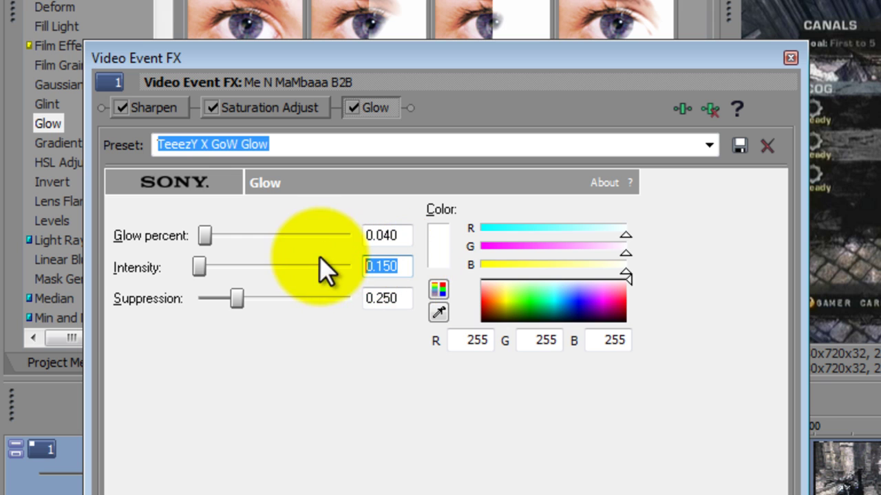
pyautogui.doubleClick(385, 299)
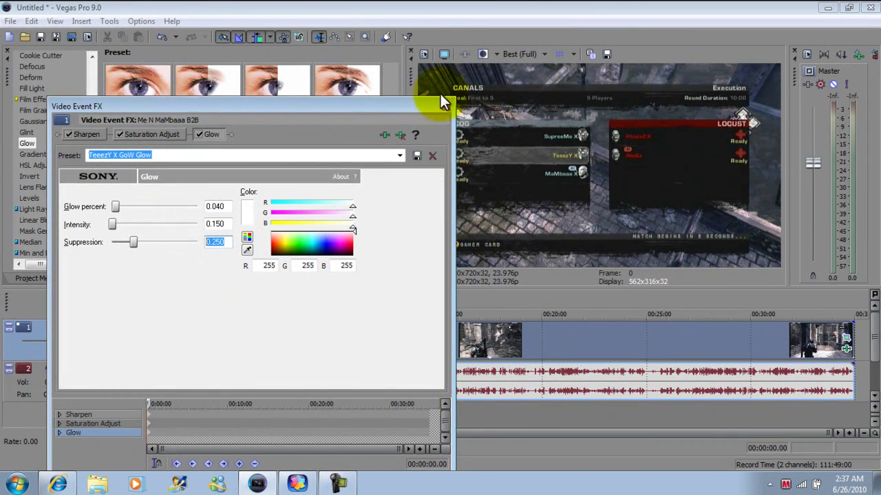
pyautogui.click(443, 104)
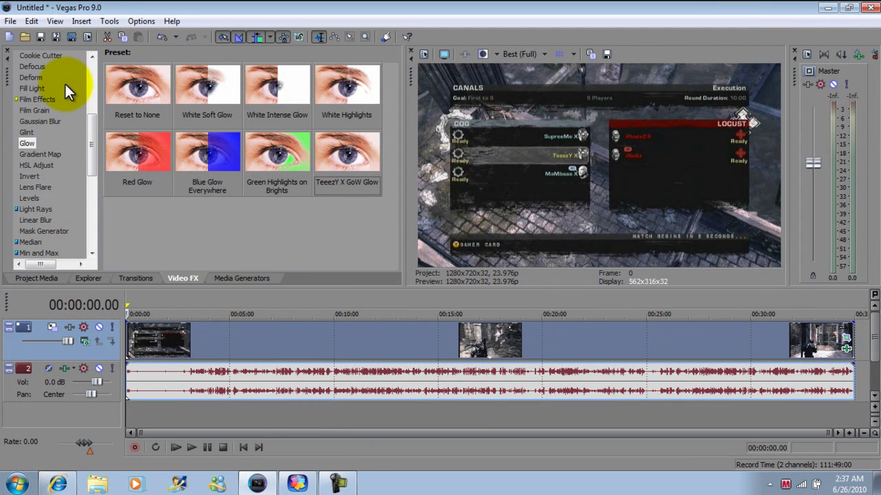
# Step: Start a Render As with Windows Media Video V11 output and bring up the template list
pyautogui.click(11, 20)
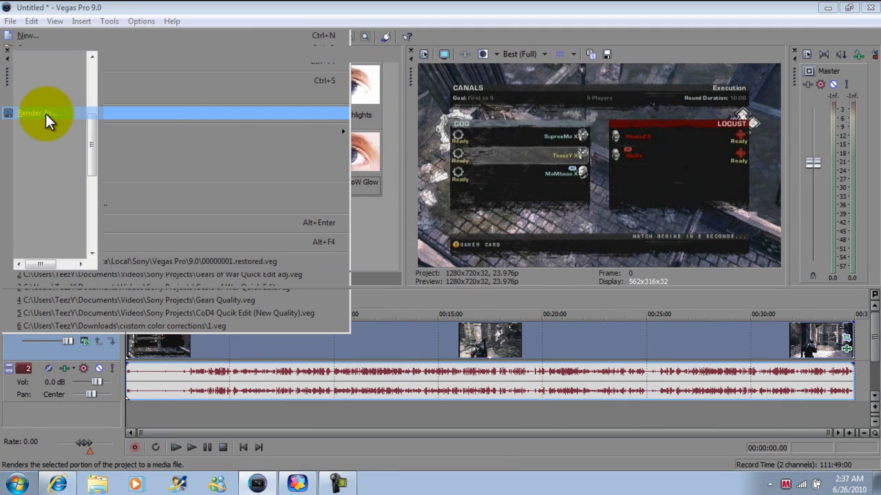
pyautogui.click(45, 113)
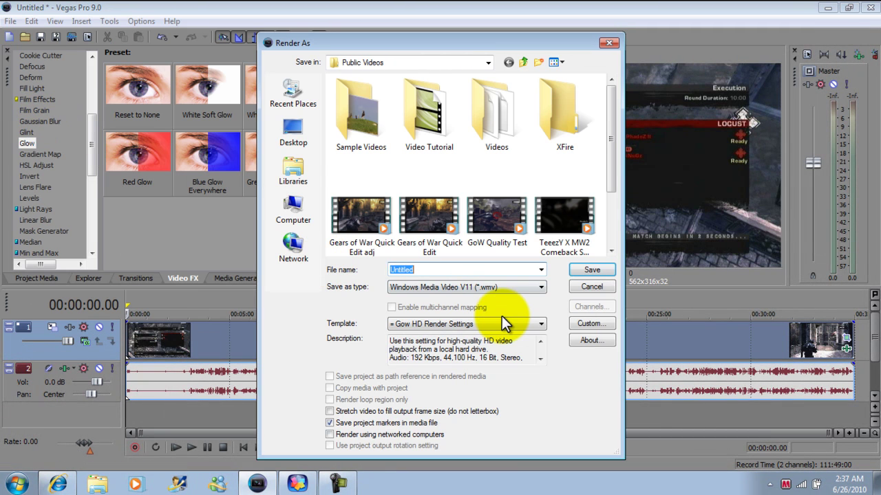
pyautogui.click(527, 288)
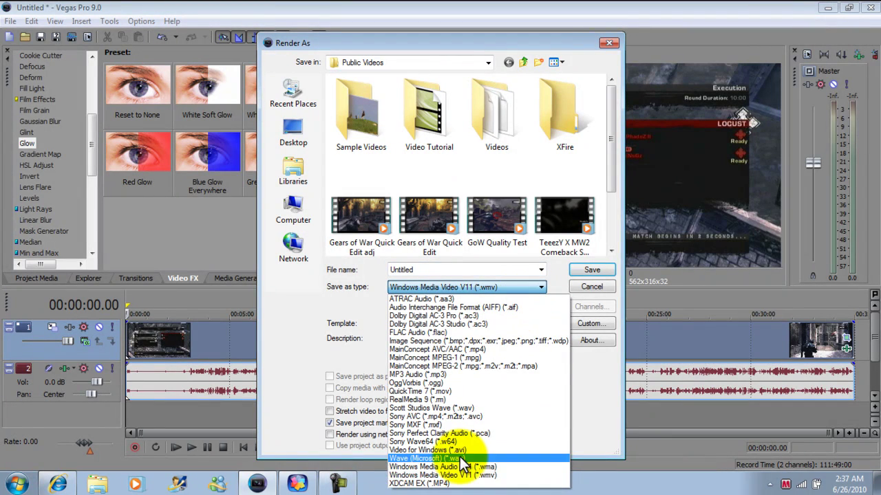
pyautogui.click(460, 475)
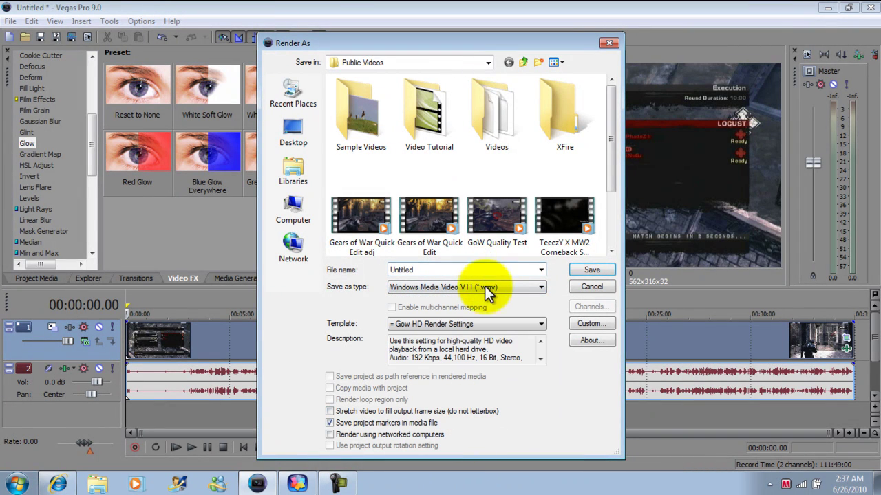
pyautogui.click(484, 324)
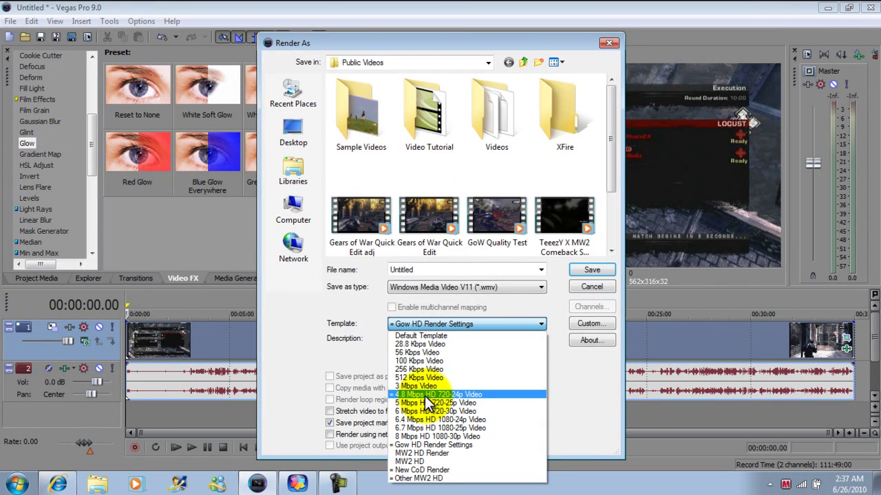
pyautogui.click(518, 322)
pyautogui.click(489, 329)
# Step: Pick the Gow HD Render Settings template and view its custom 1280x720, 23.976 fps video settings
pyautogui.click(427, 443)
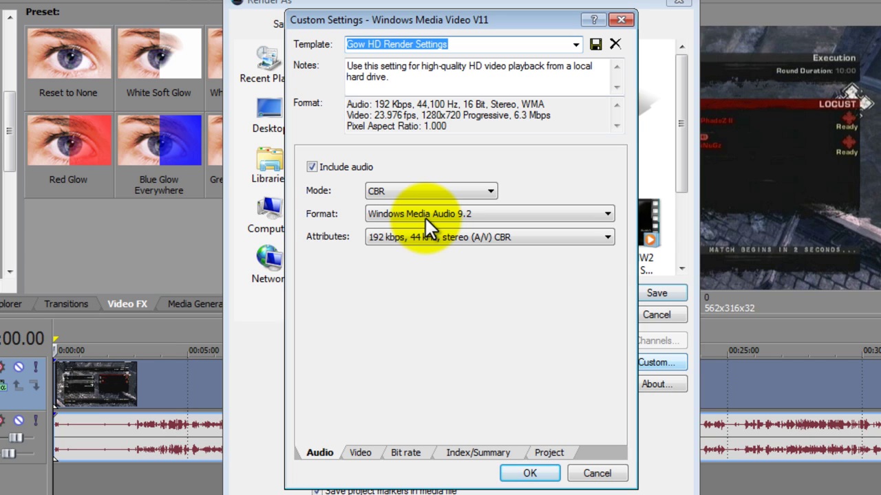
pyautogui.hotkey('ctrl', 'Tab')
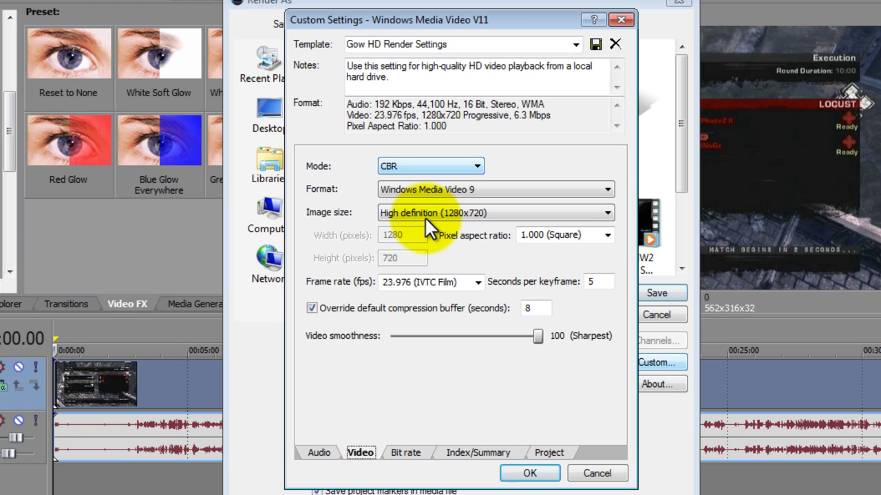
# Step: Keep CBR mode, Windows Media Video 9 format and 1280x720 image size
pyautogui.press('Tab')
pyautogui.hotkey('alt', 'Down')
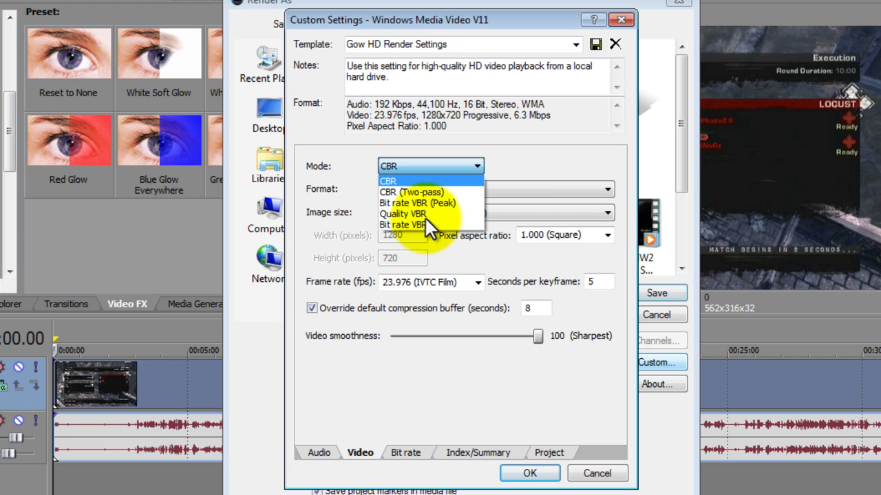
pyautogui.press('Escape')
pyautogui.press('Tab')
pyautogui.hotkey('alt', 'Down')
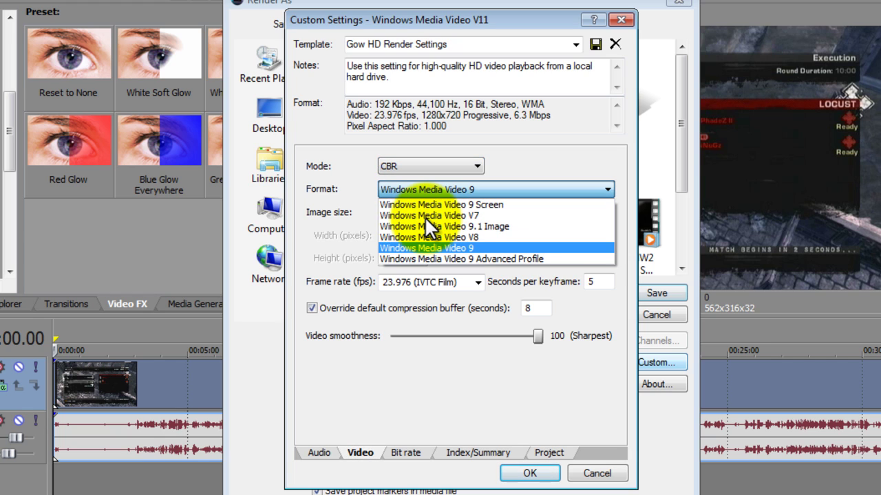
pyautogui.press('Escape')
pyautogui.press('Tab')
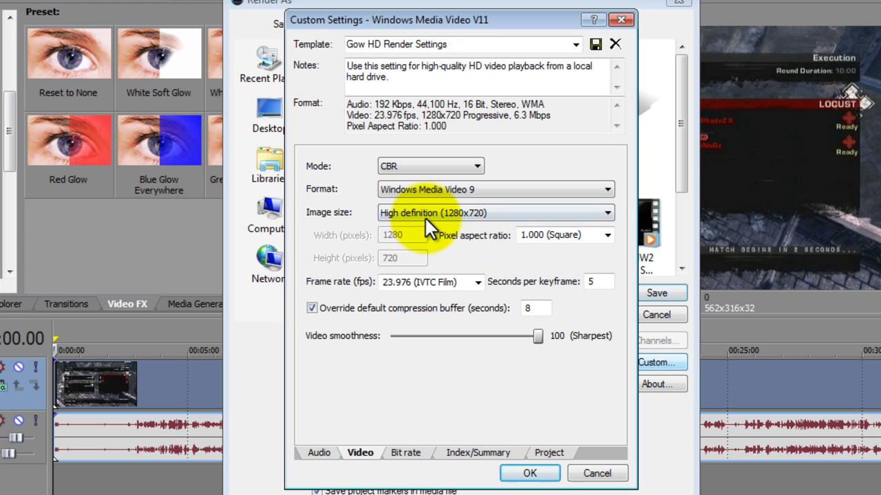
pyautogui.hotkey('alt', 'Down')
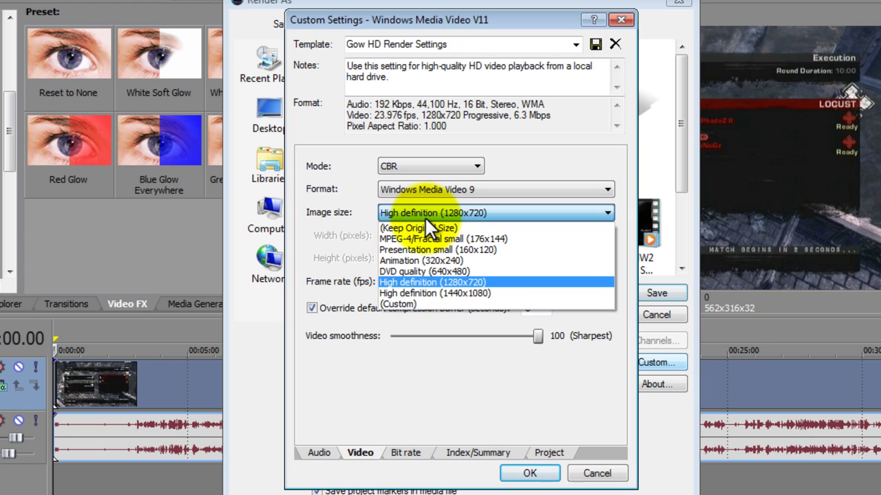
pyautogui.press('Down')
pyautogui.press('Down')
pyautogui.press('Up')
pyautogui.press('Up')
pyautogui.press('Return')
# Step: Keep 1.000 (Square) pixel aspect ratio and 23.976 (IVTC Film) frame rate
pyautogui.press('Tab')
pyautogui.hotkey('alt', 'Down')
pyautogui.press('Return')
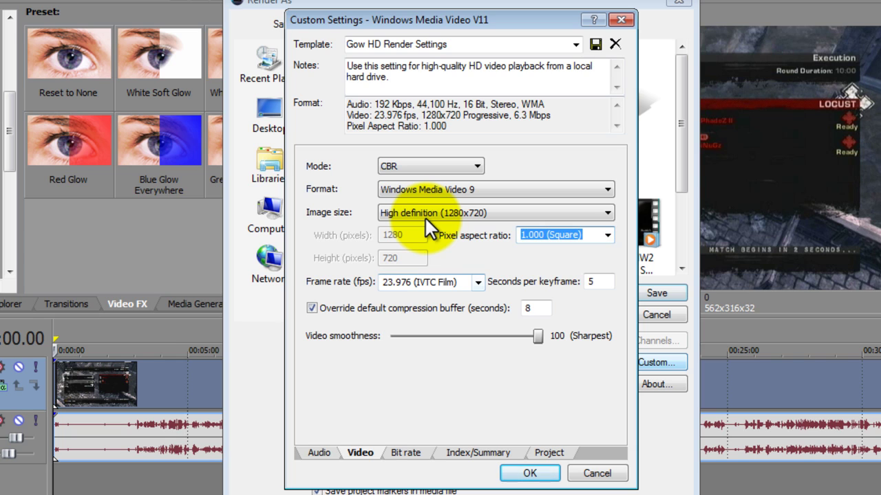
pyautogui.press('Tab')
pyautogui.hotkey('alt', 'Down')
pyautogui.press('Down')
pyautogui.press('Down')
pyautogui.press('Return')
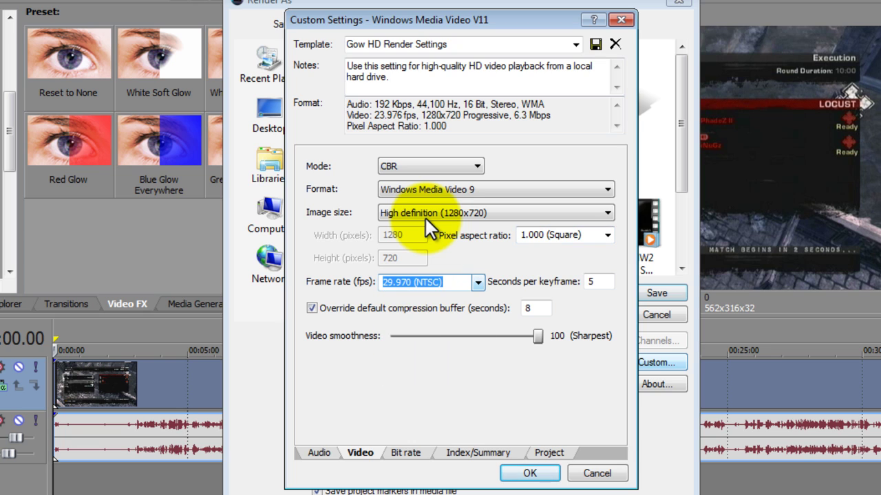
pyautogui.hotkey('alt', 'Down')
pyautogui.press('Up')
pyautogui.press('Up')
pyautogui.press('Return')
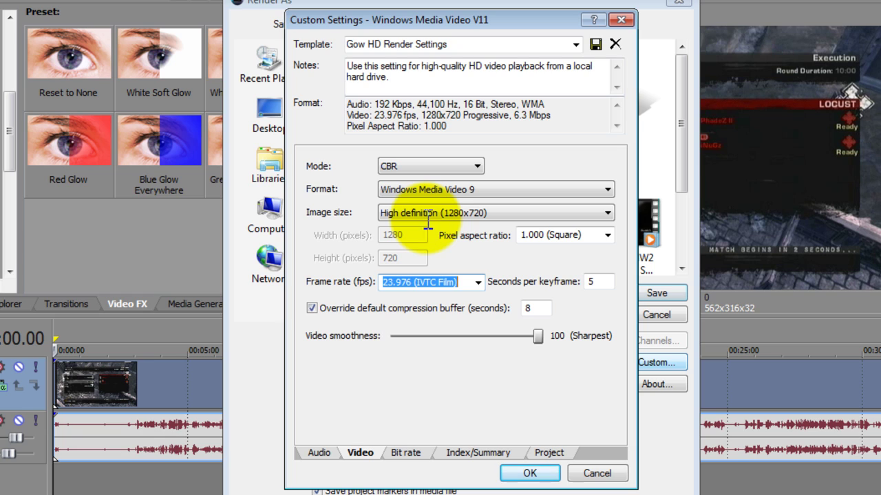
# Step: Keep video smoothness at 100 (Sharpest) and move to the bit rate settings
pyautogui.press('Tab')
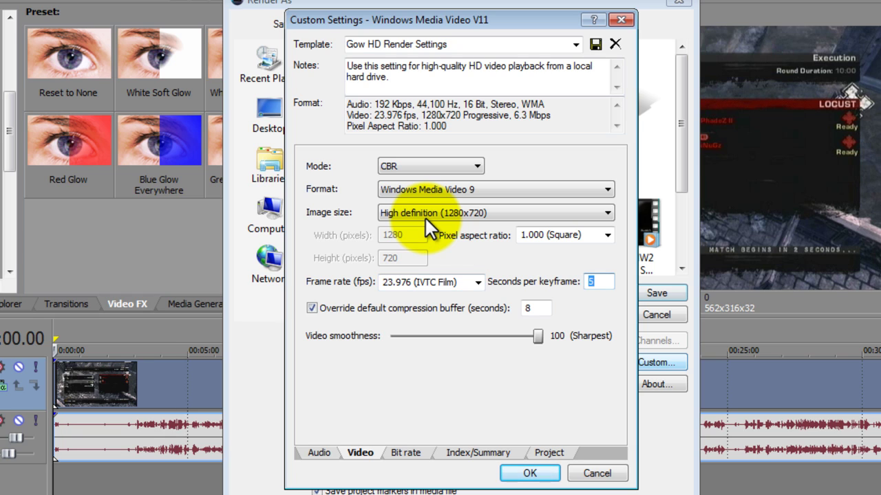
pyautogui.press('Tab')
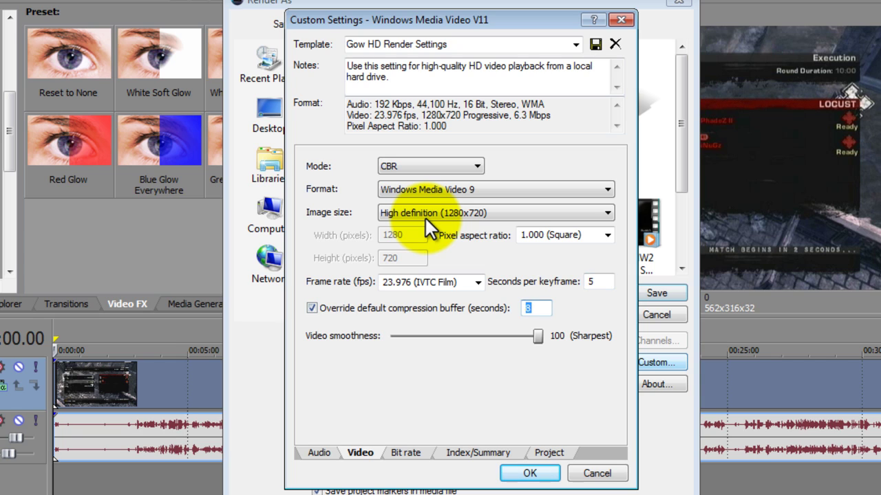
pyautogui.press('Tab')
pyautogui.press('pagedown')
pyautogui.press('pagedown')
pyautogui.press('pagedown')
pyautogui.press('End')
pyautogui.hotkey('ctrl', 'Tab')
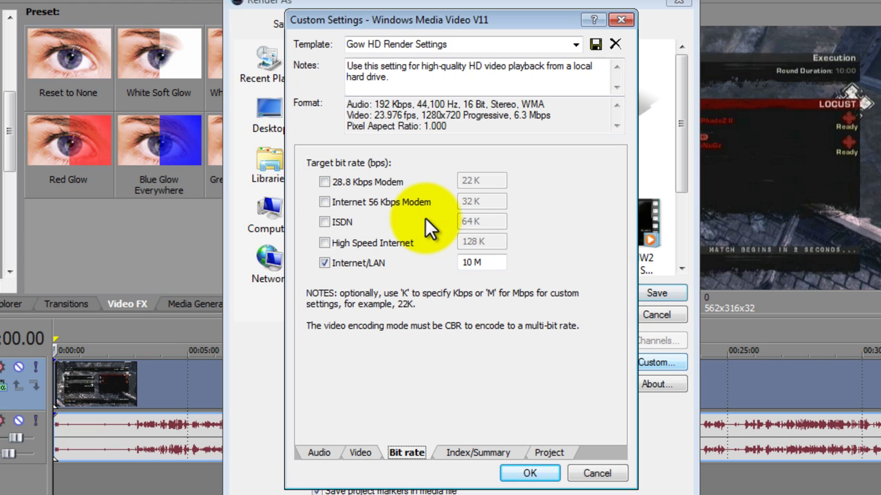
# Step: Set the Internet/LAN bit rate to 10 M
pyautogui.press('Tab')
pyautogui.press('Tab')
pyautogui.press('BackSpace')
pyautogui.write('4')
pyautogui.press('BackSpace')
pyautogui.write('10')
# Step: Set the project video rendering quality to Best
pyautogui.hotkey('ctrl', 'Tab')
pyautogui.hotkey('ctrl', 'Tab')
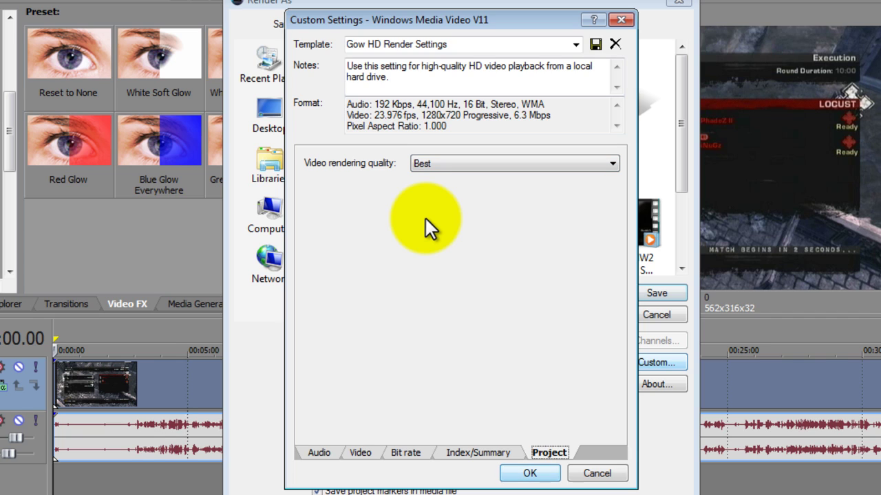
pyautogui.press('Tab')
pyautogui.hotkey('alt', 'Down')
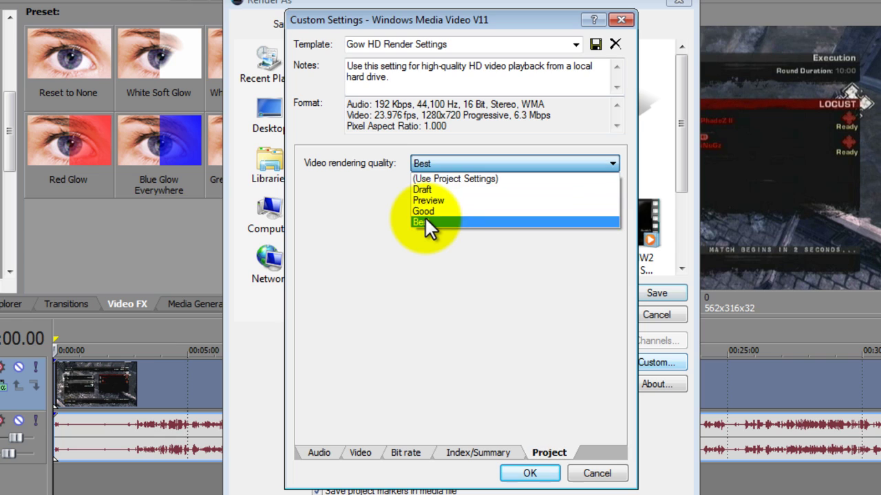
pyautogui.click(425, 220)
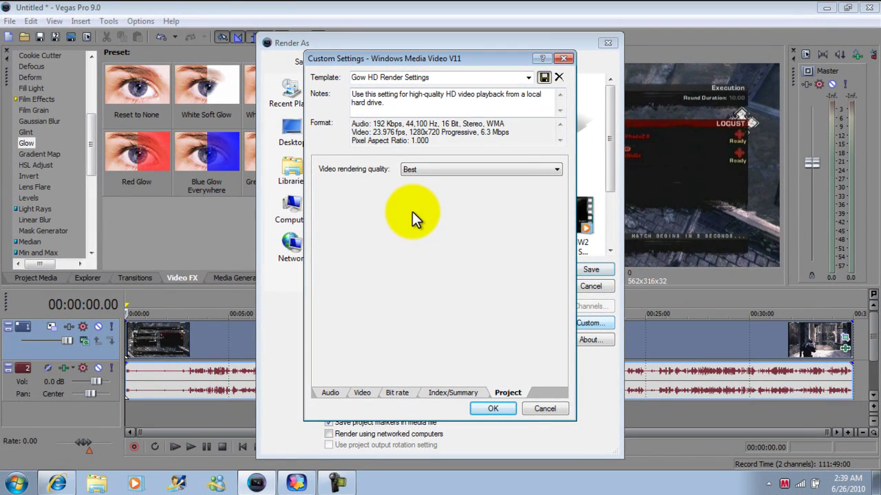
# Step: Confirm the custom render settings and type a new output file name
pyautogui.press('Return')
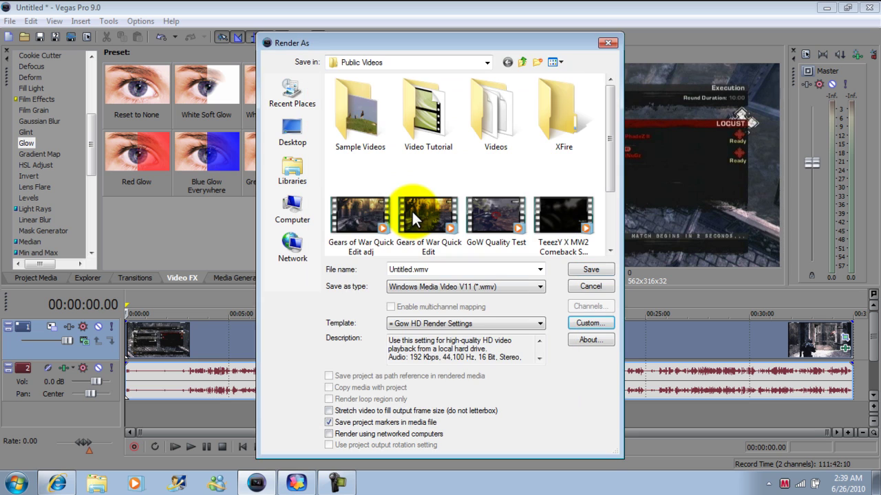
pyautogui.press('BackSpace')
pyautogui.write('szldflzkvsdf')
pyautogui.press('BackSpace')
pyautogui.press('BackSpace')
pyautogui.press('BackSpace')
pyautogui.press('BackSpace')
pyautogui.press('BackSpace')
pyautogui.press('BackSpace')
pyautogui.press('BackSpace')
pyautogui.press('BackSpace')
pyautogui.press('BackSpace')
pyautogui.press('BackSpace')
pyautogui.press('BackSpace')
pyautogui.press('BackSpace')
pyautogui.write('TeezY ')
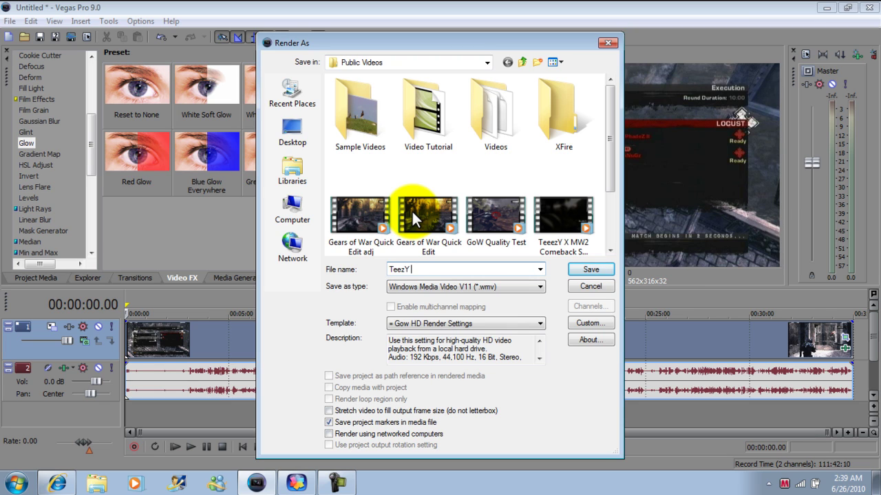
pyautogui.write('is the greatest')
# Step: Cancel the Render As dialog without rendering and minimize Vegas Pro to the desktop
pyautogui.hotkey('ctrl', 'a')
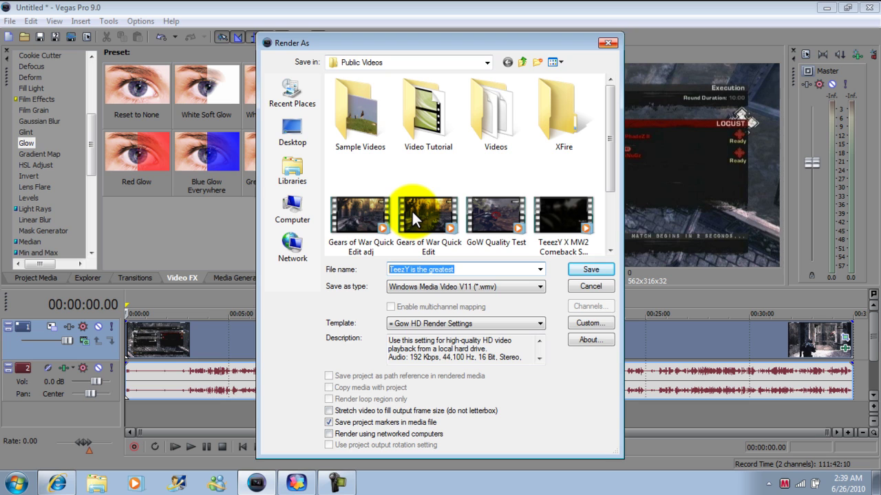
pyautogui.press('Escape')
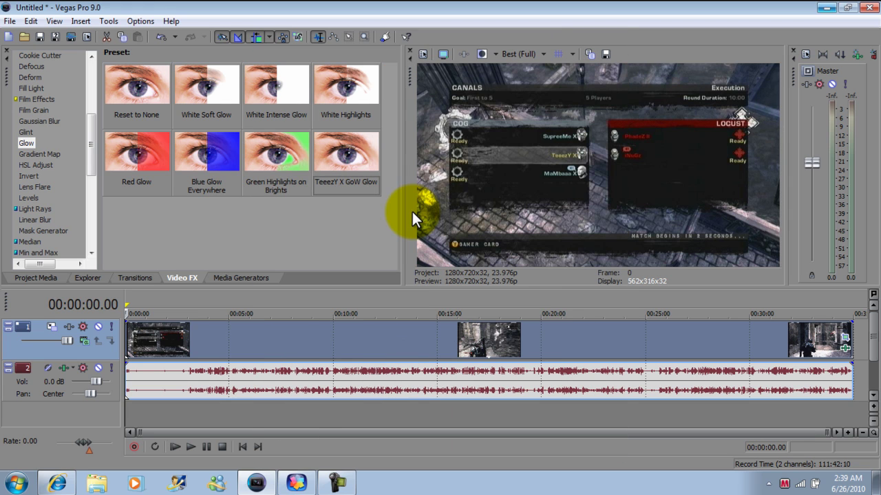
pyautogui.press('super+d')
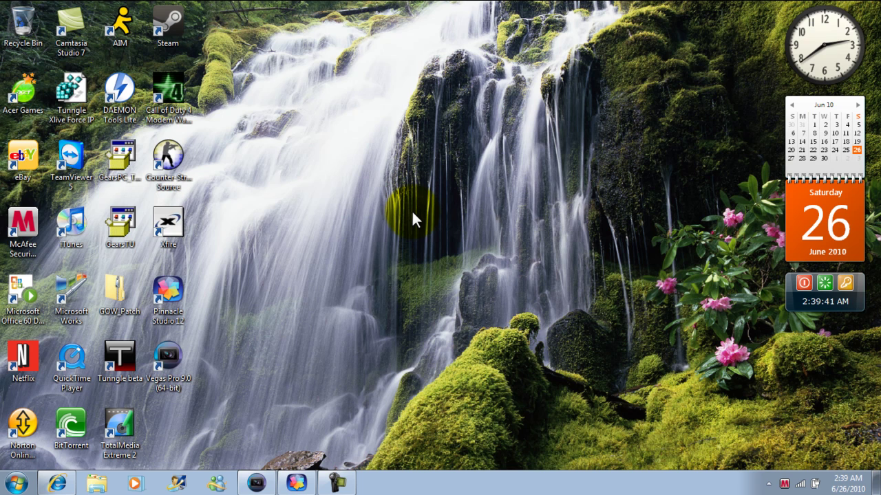